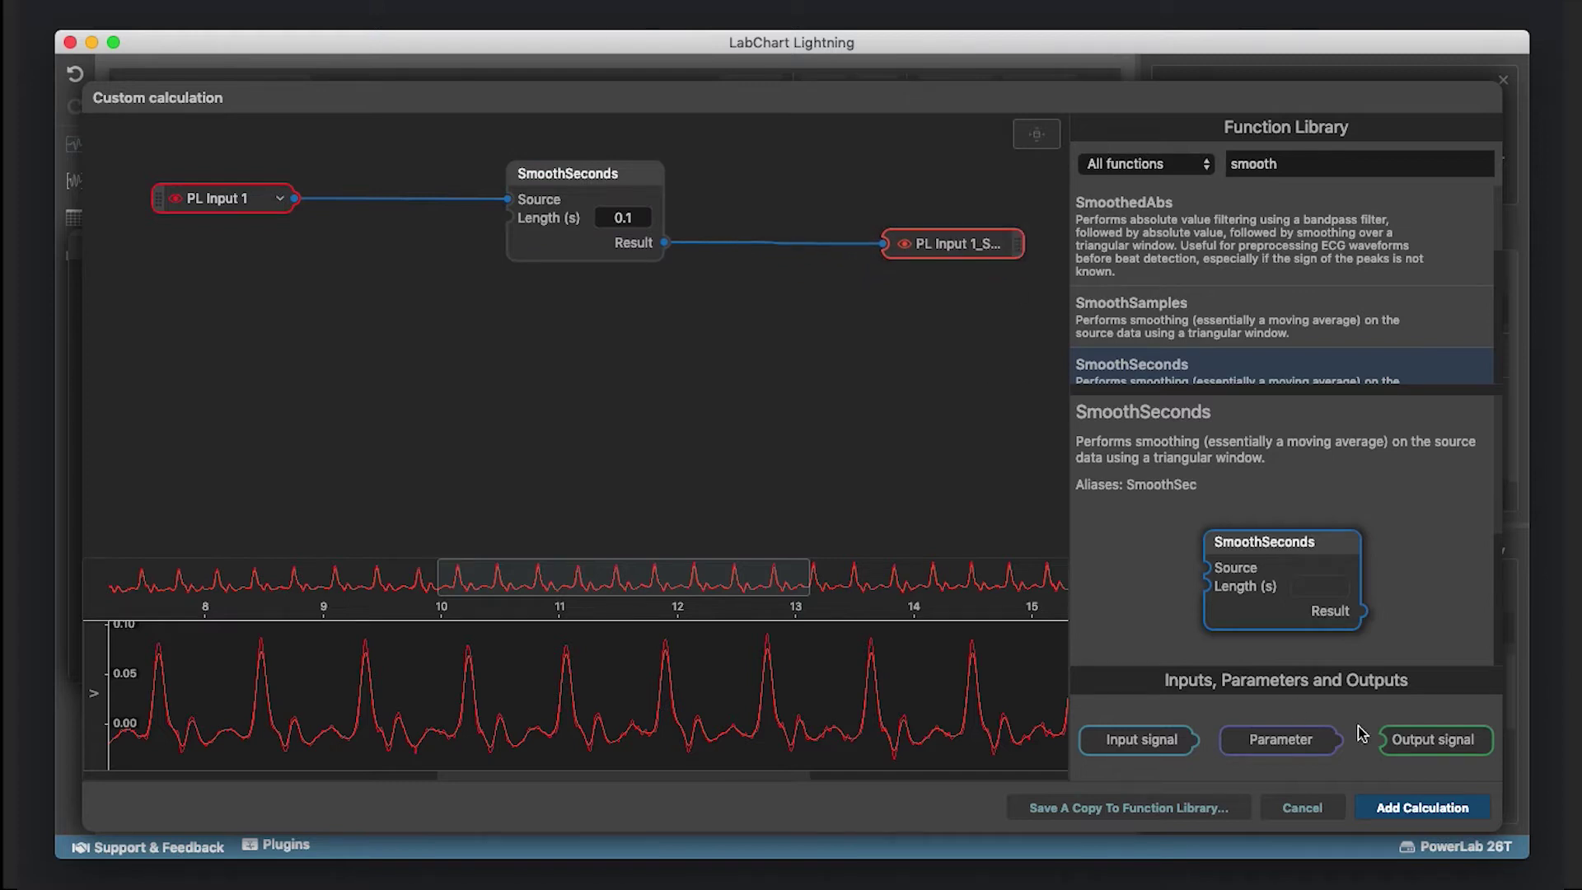
Step: Add an output signal and a second SmoothSeconds function, wiring it from PL Input 1 through to the new output
{"action": "left_click_drag", "start_coordinate": [1454, 739], "coordinate": [953, 412]}
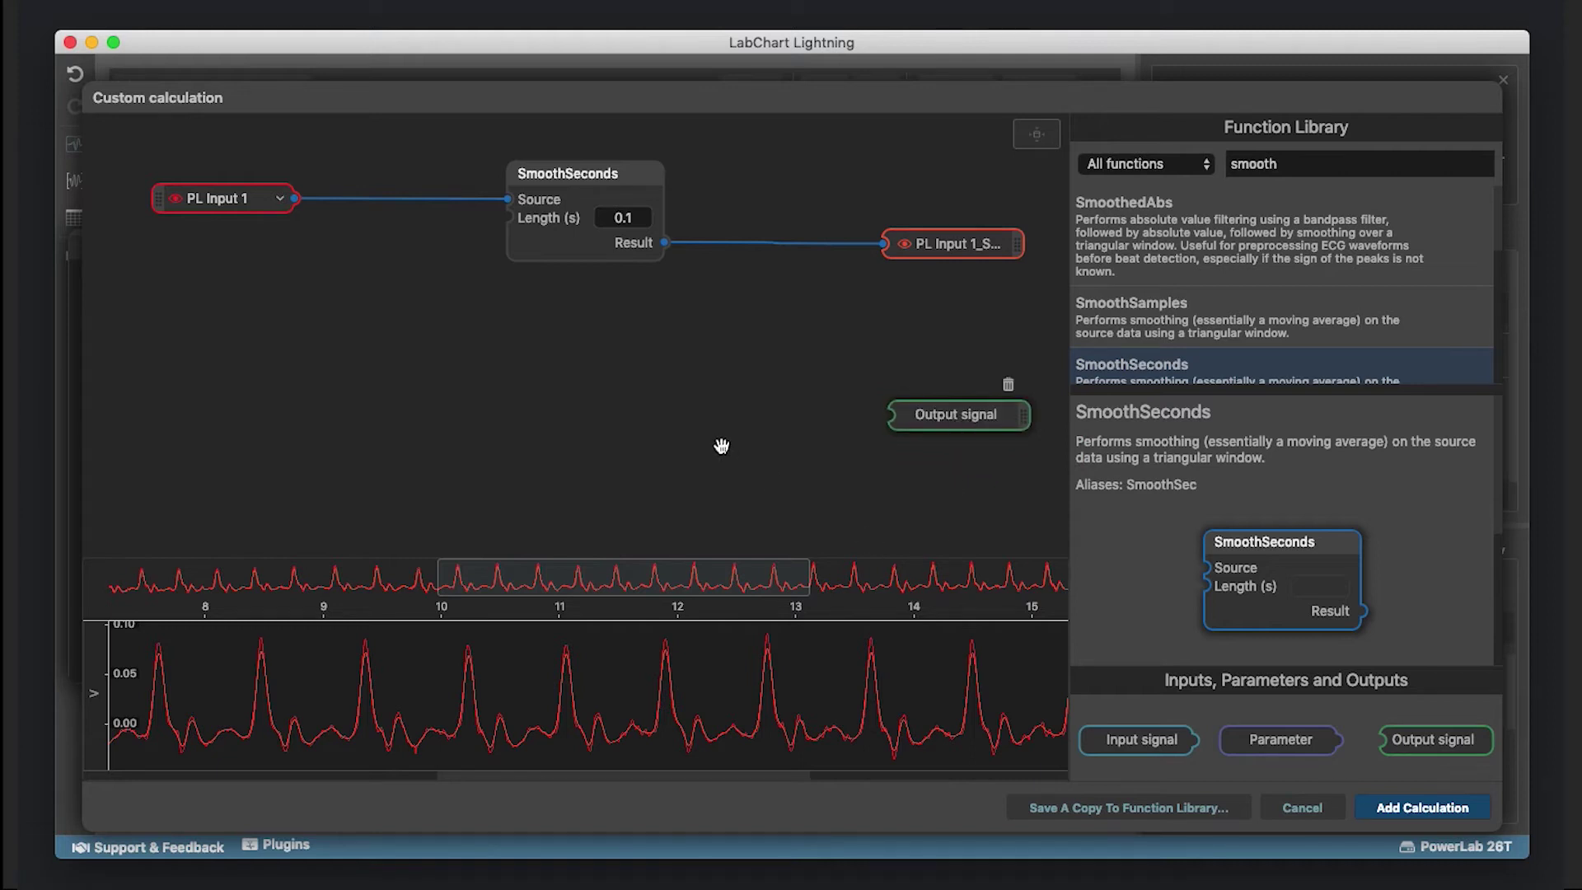
{"action": "left_click_drag", "start_coordinate": [1333, 562], "coordinate": [628, 363]}
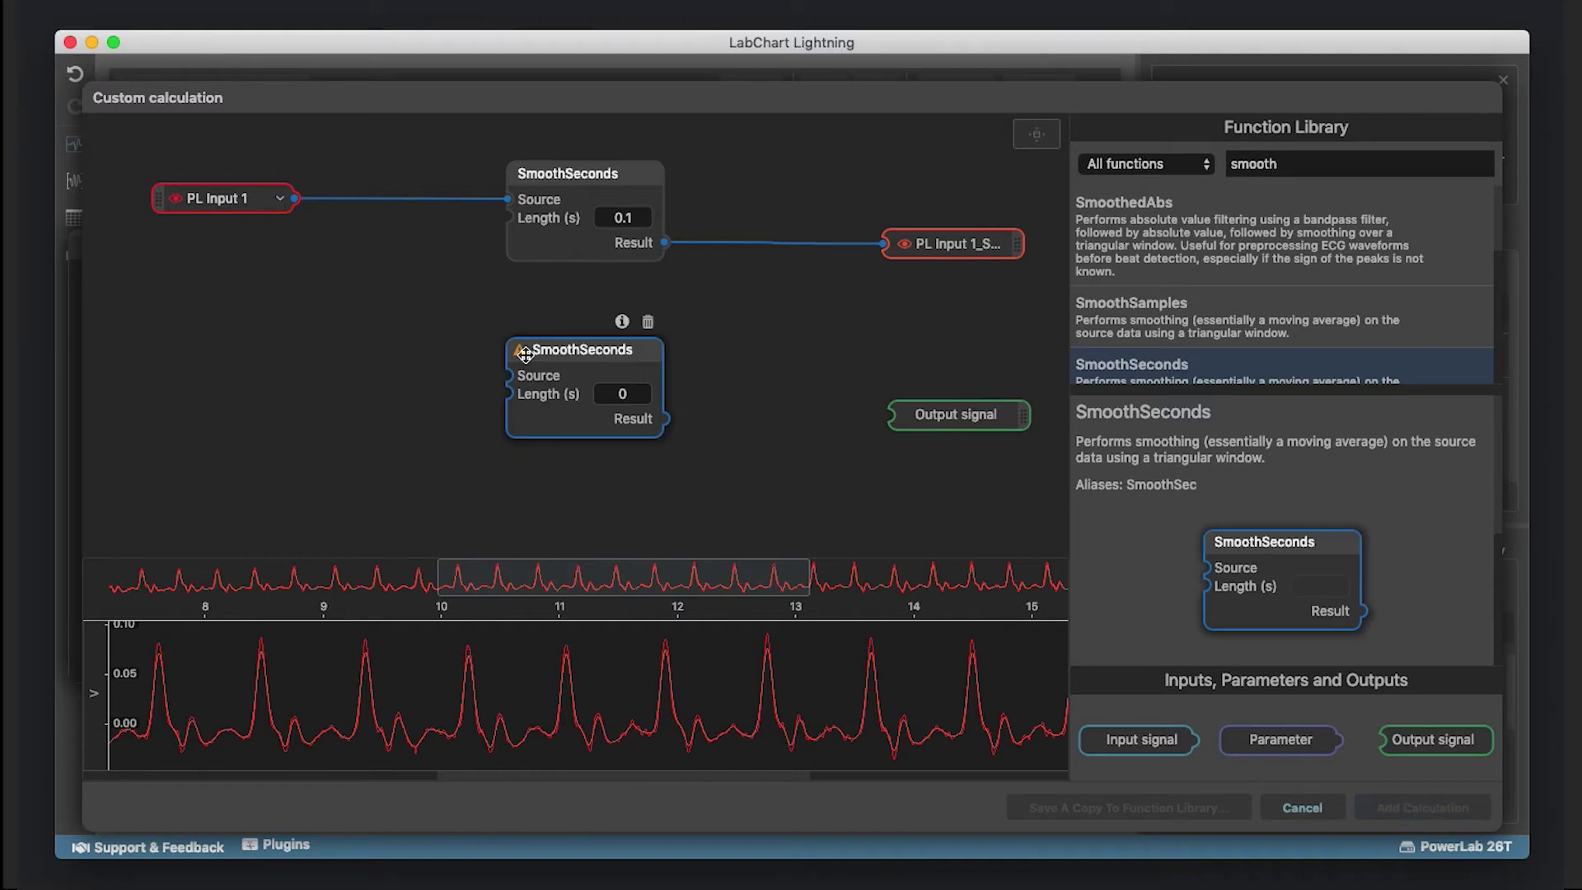
{"action": "left_click_drag", "start_coordinate": [295, 200], "coordinate": [508, 376]}
{"action": "left_click_drag", "start_coordinate": [666, 419], "coordinate": [897, 420]}
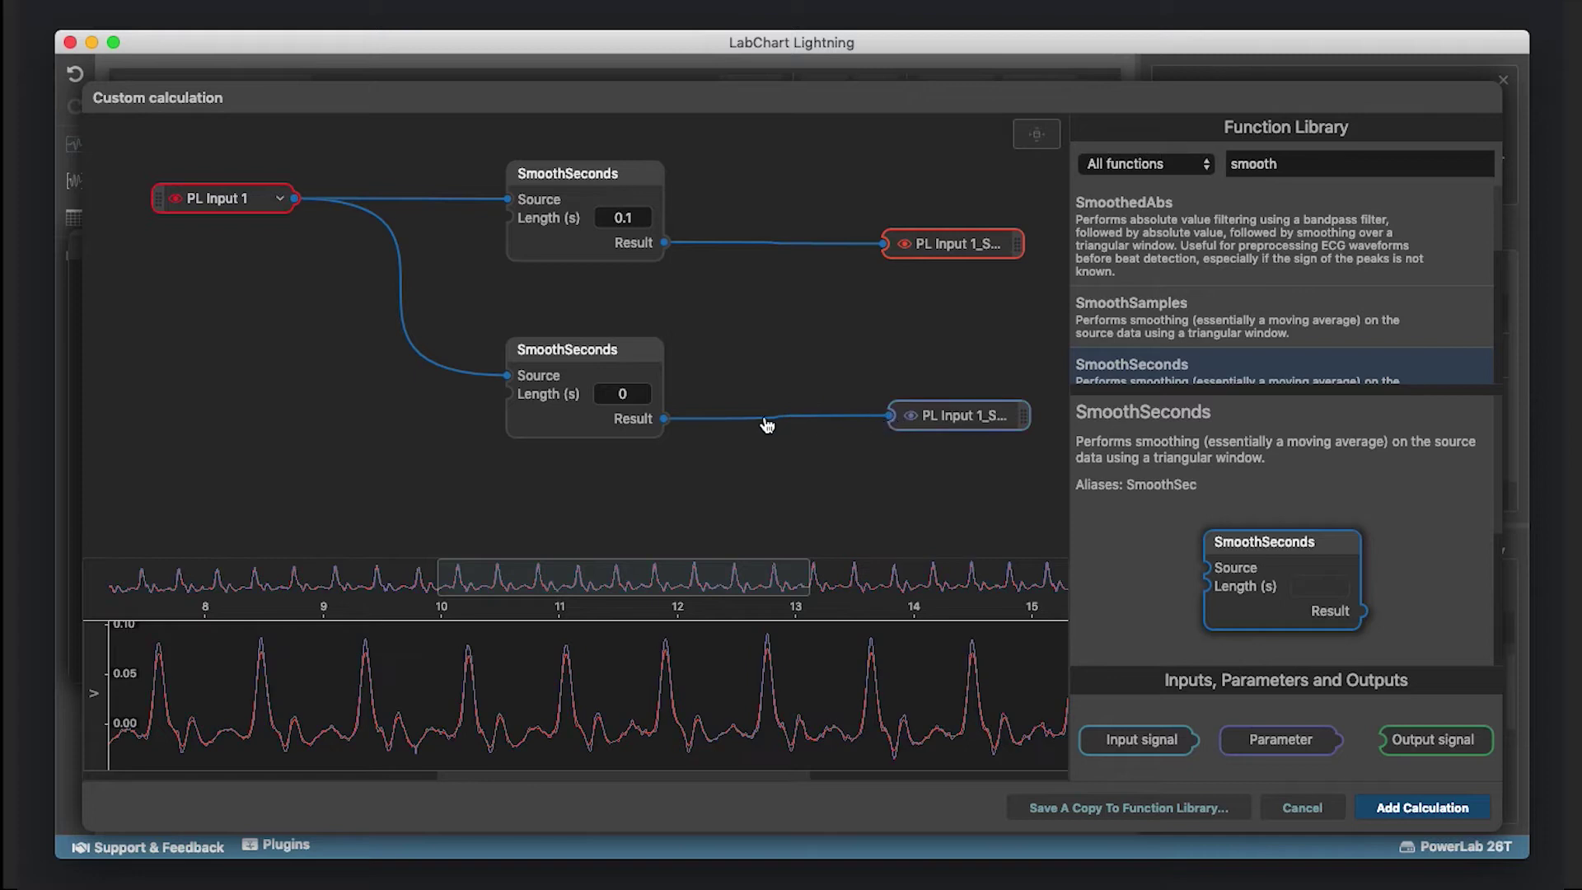
Step: Set the second SmoothSeconds function's length to 0.2 s and examine the smoothed traces closely in the preview
{"action": "left_click", "coordinate": [617, 393]}
{"action": "left_click", "coordinate": [618, 394]}
{"action": "type", "text": "0.2"}
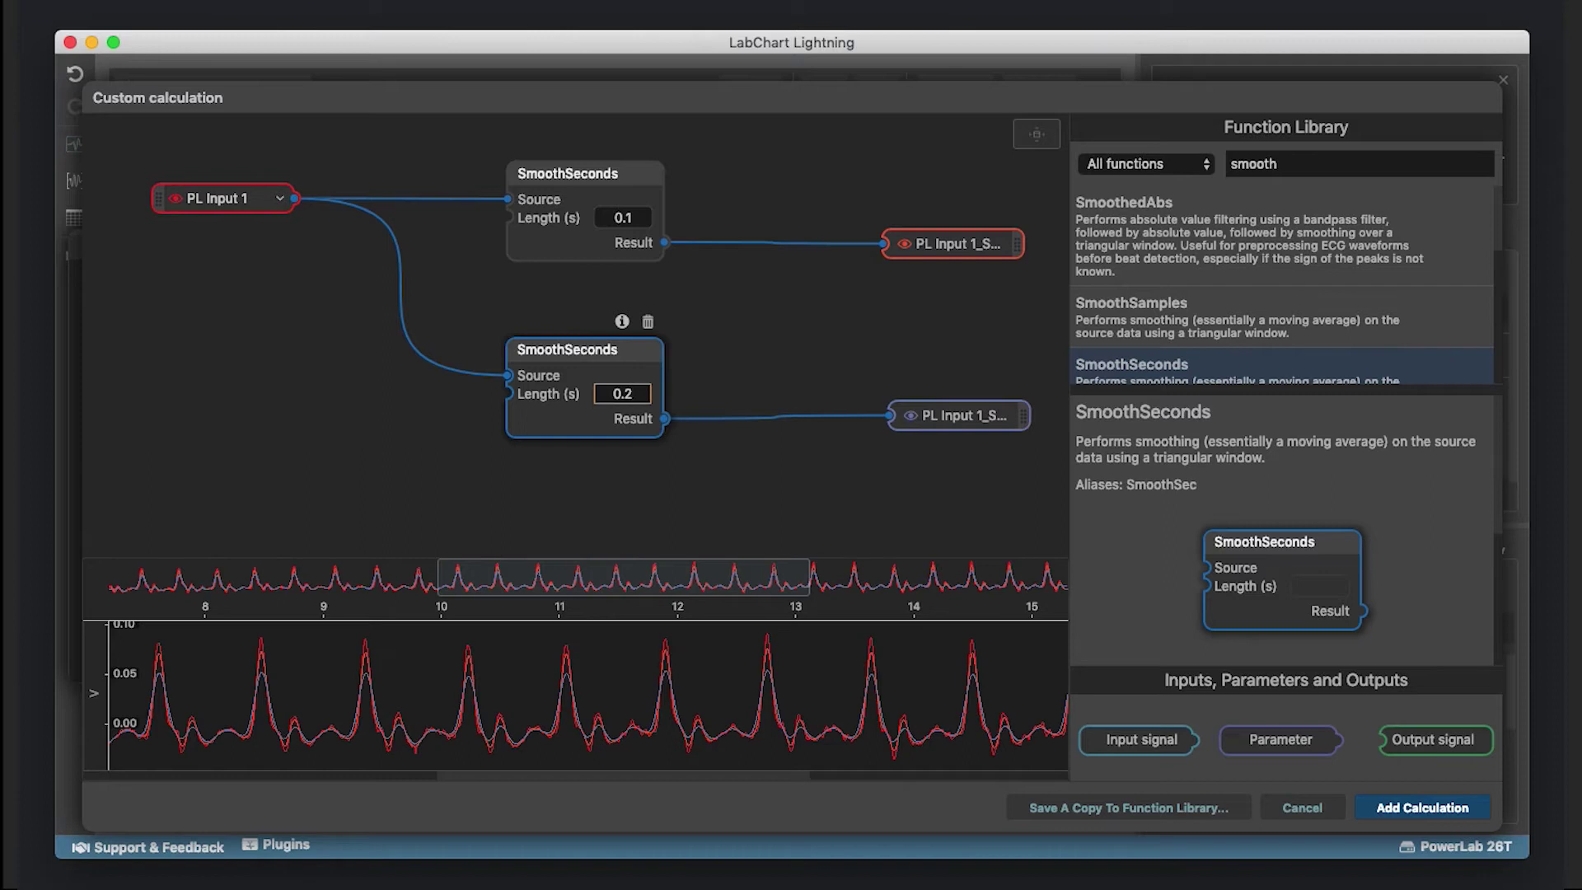
{"action": "scroll", "coordinate": [692, 659], "scroll_direction": "up", "scroll_amount": 8}
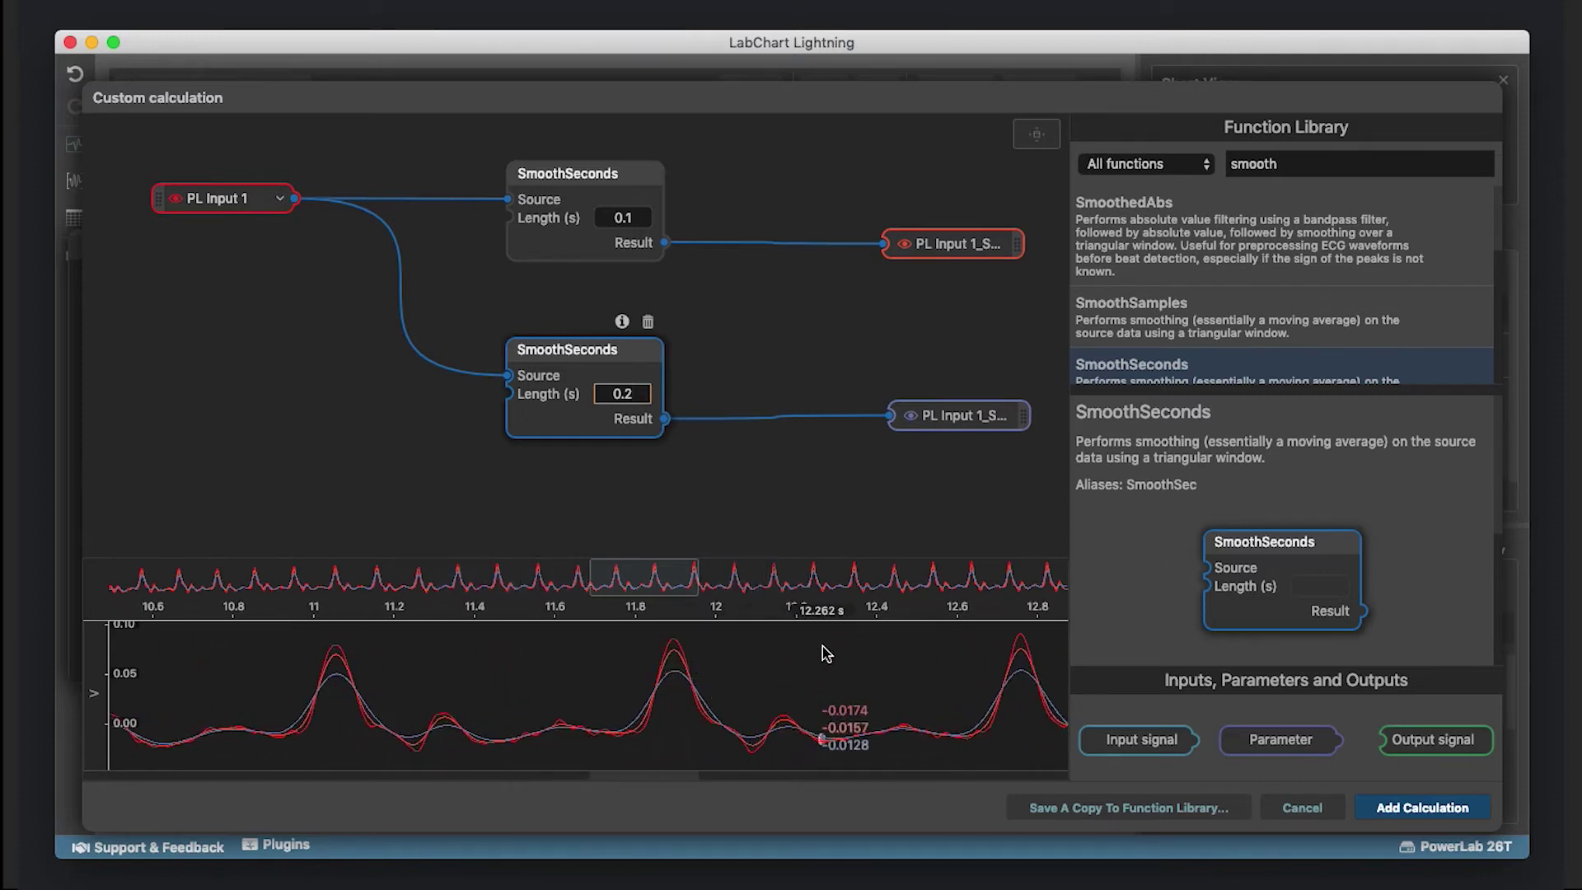
{"action": "left_click", "coordinate": [819, 508]}
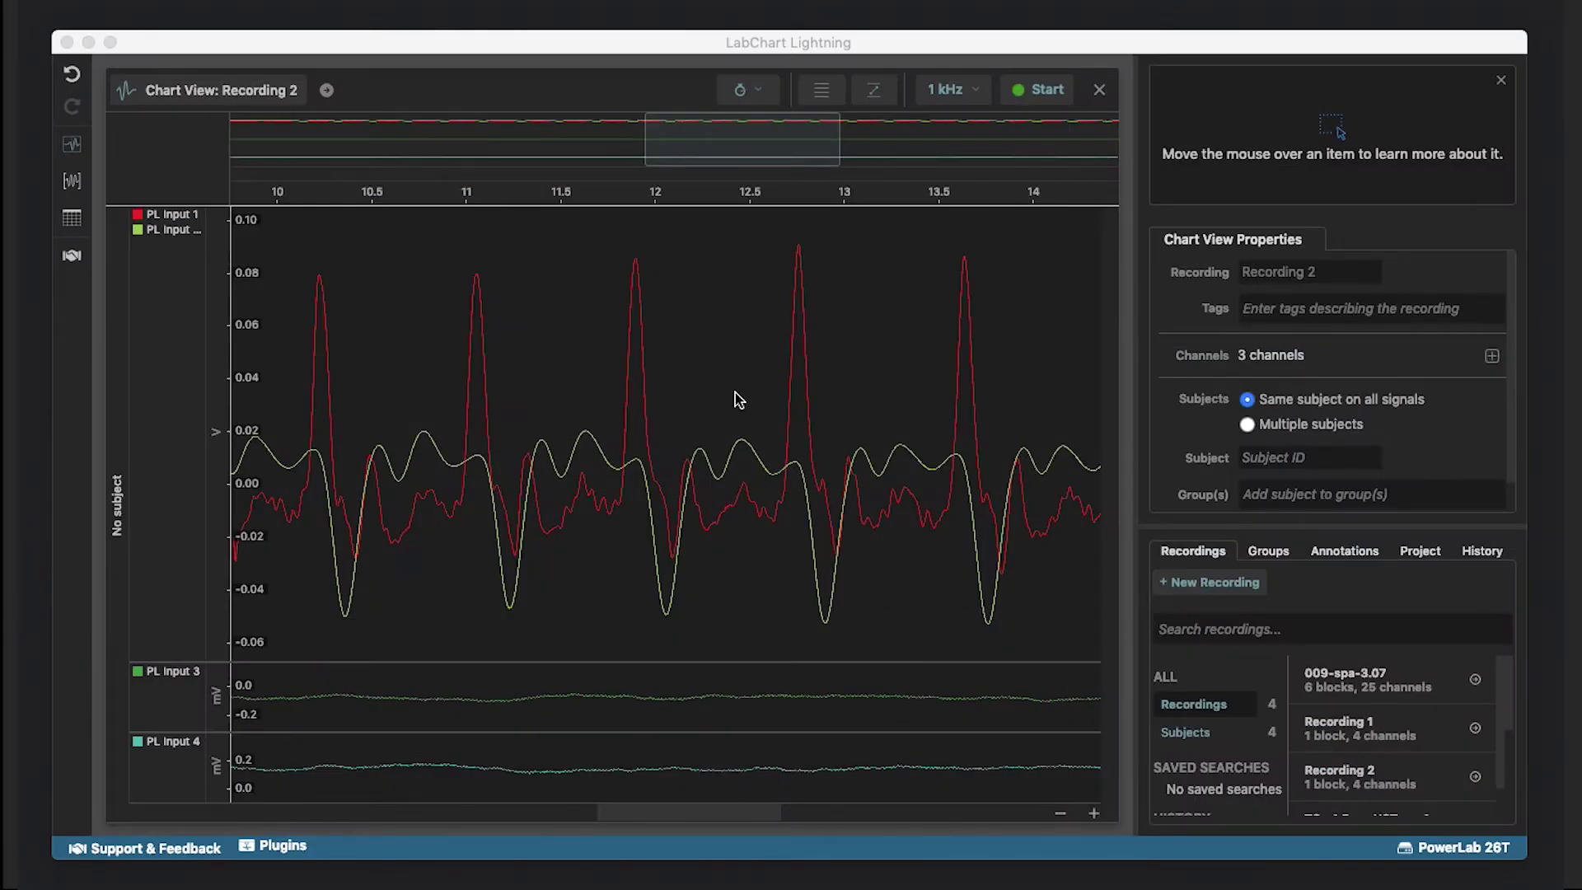
Step: Start a custom calculated signal from PL Input 1 and move its output block well away from the input block
{"action": "left_click", "coordinate": [174, 223]}
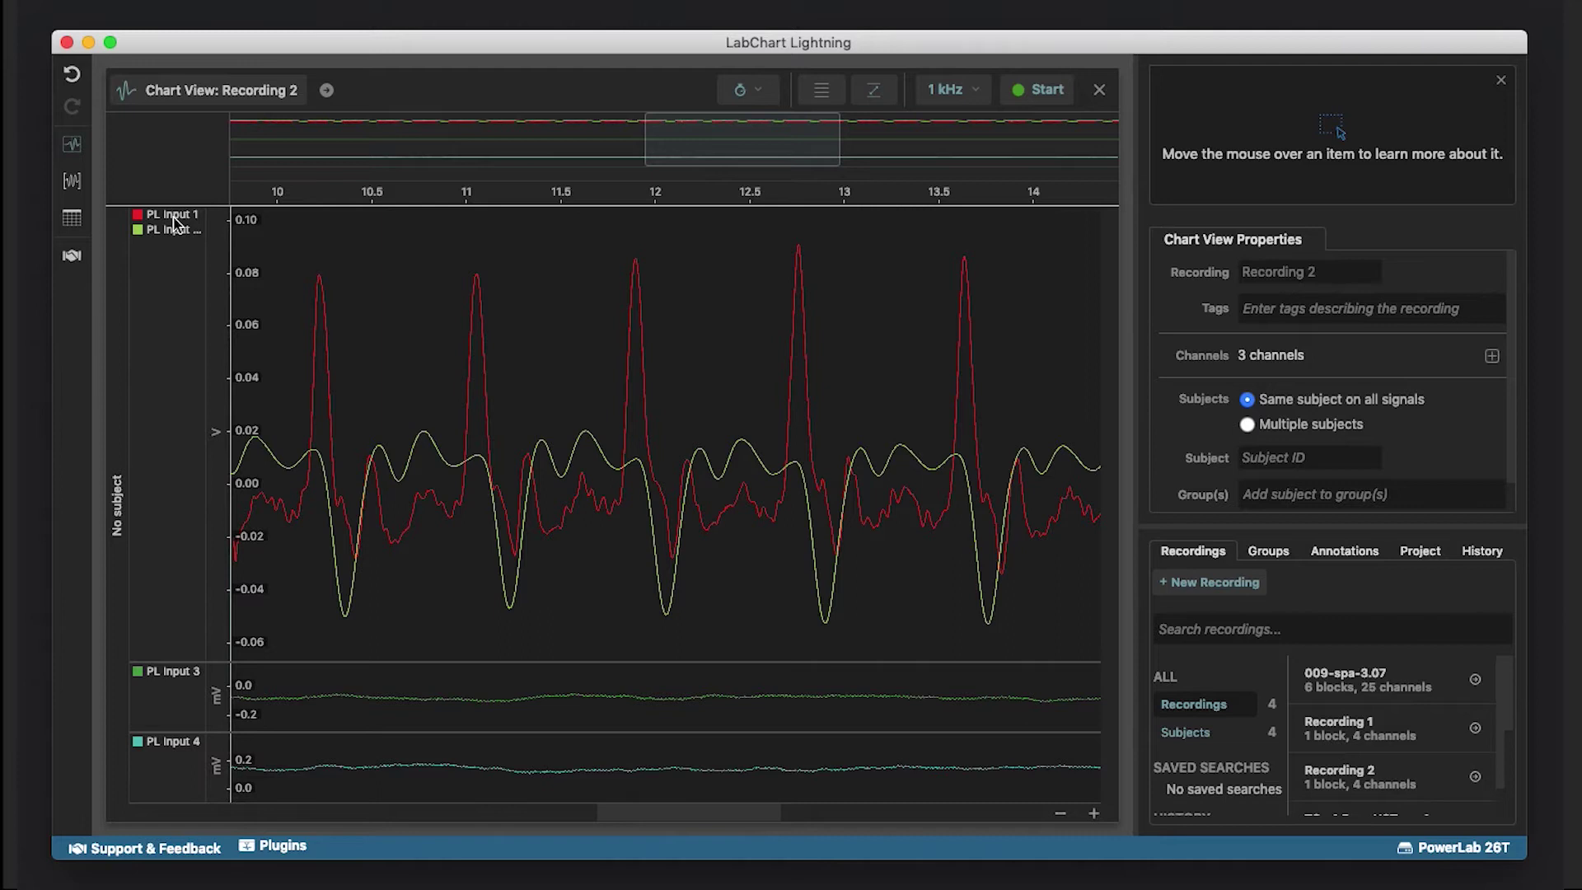
{"action": "left_click", "coordinate": [172, 216]}
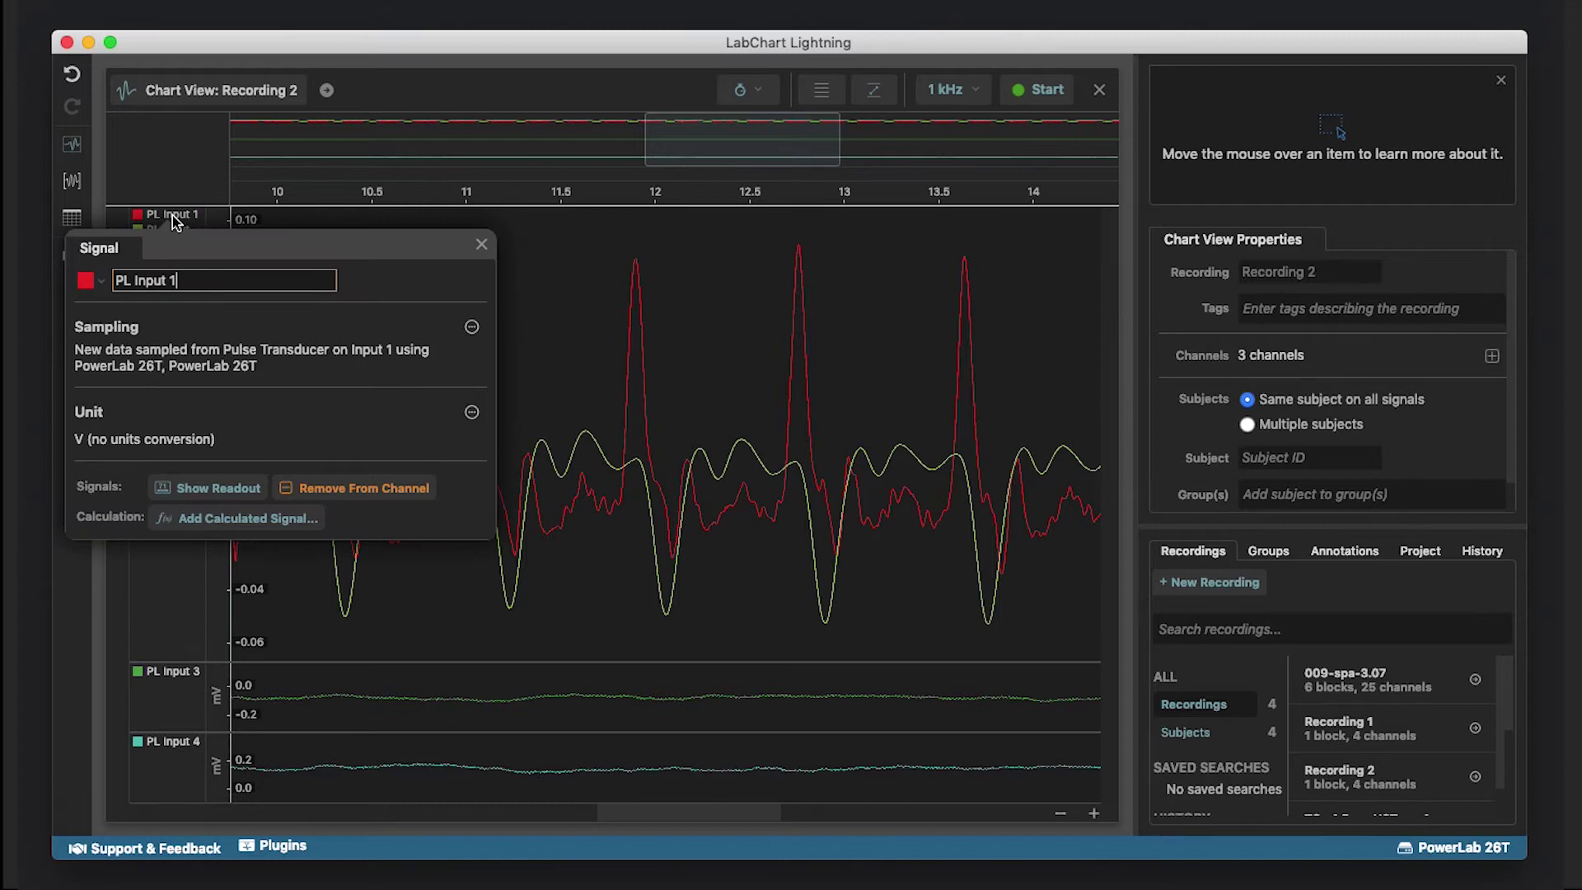
{"action": "left_click", "coordinate": [247, 518]}
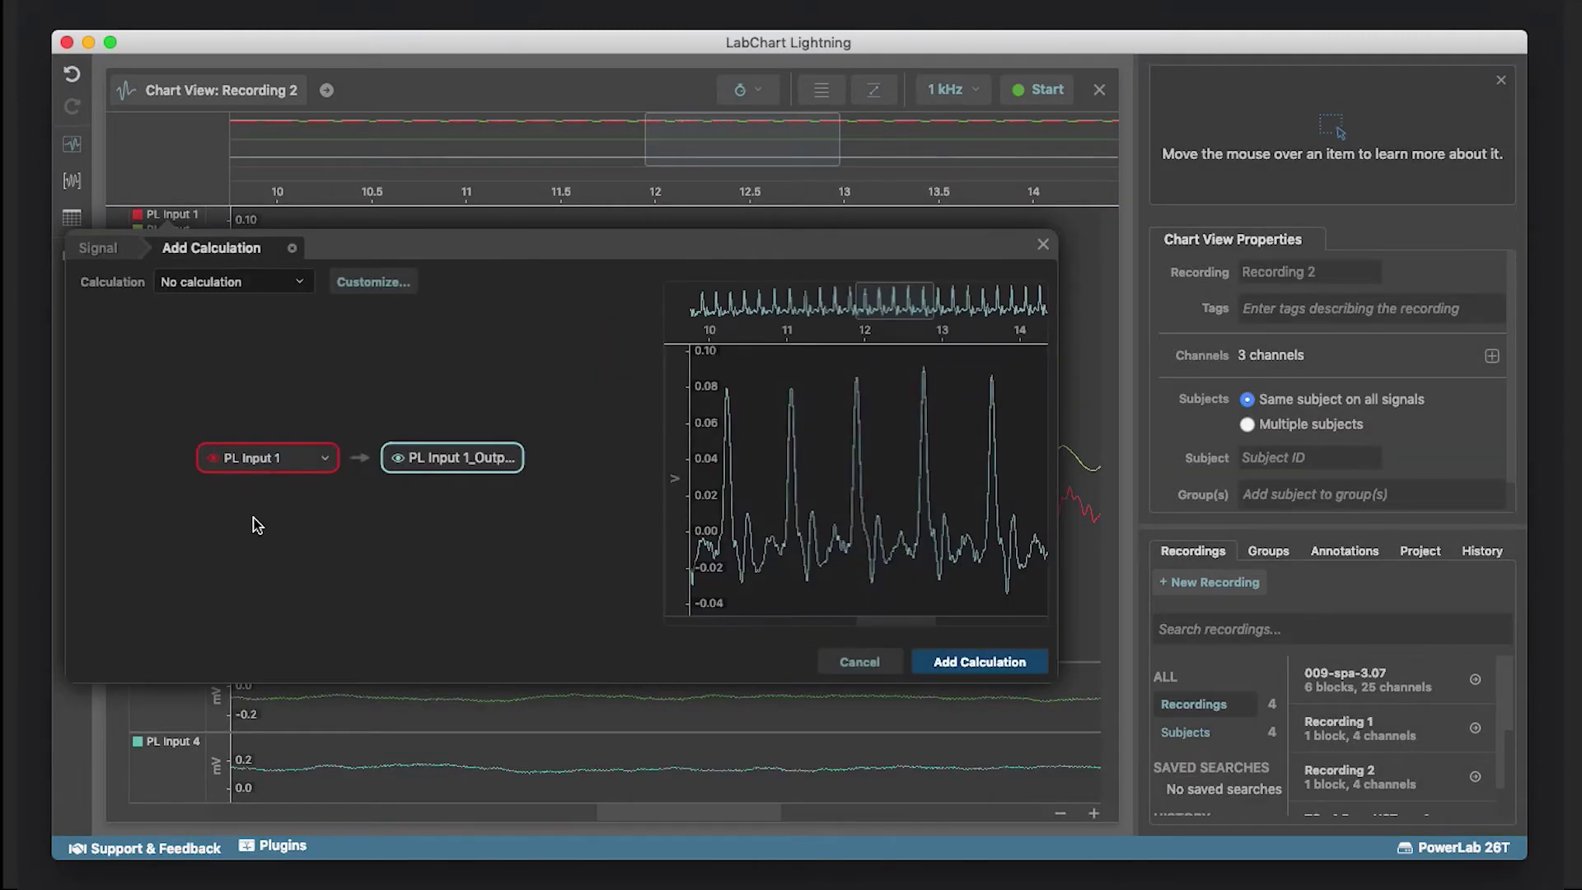
{"action": "left_click", "coordinate": [390, 280]}
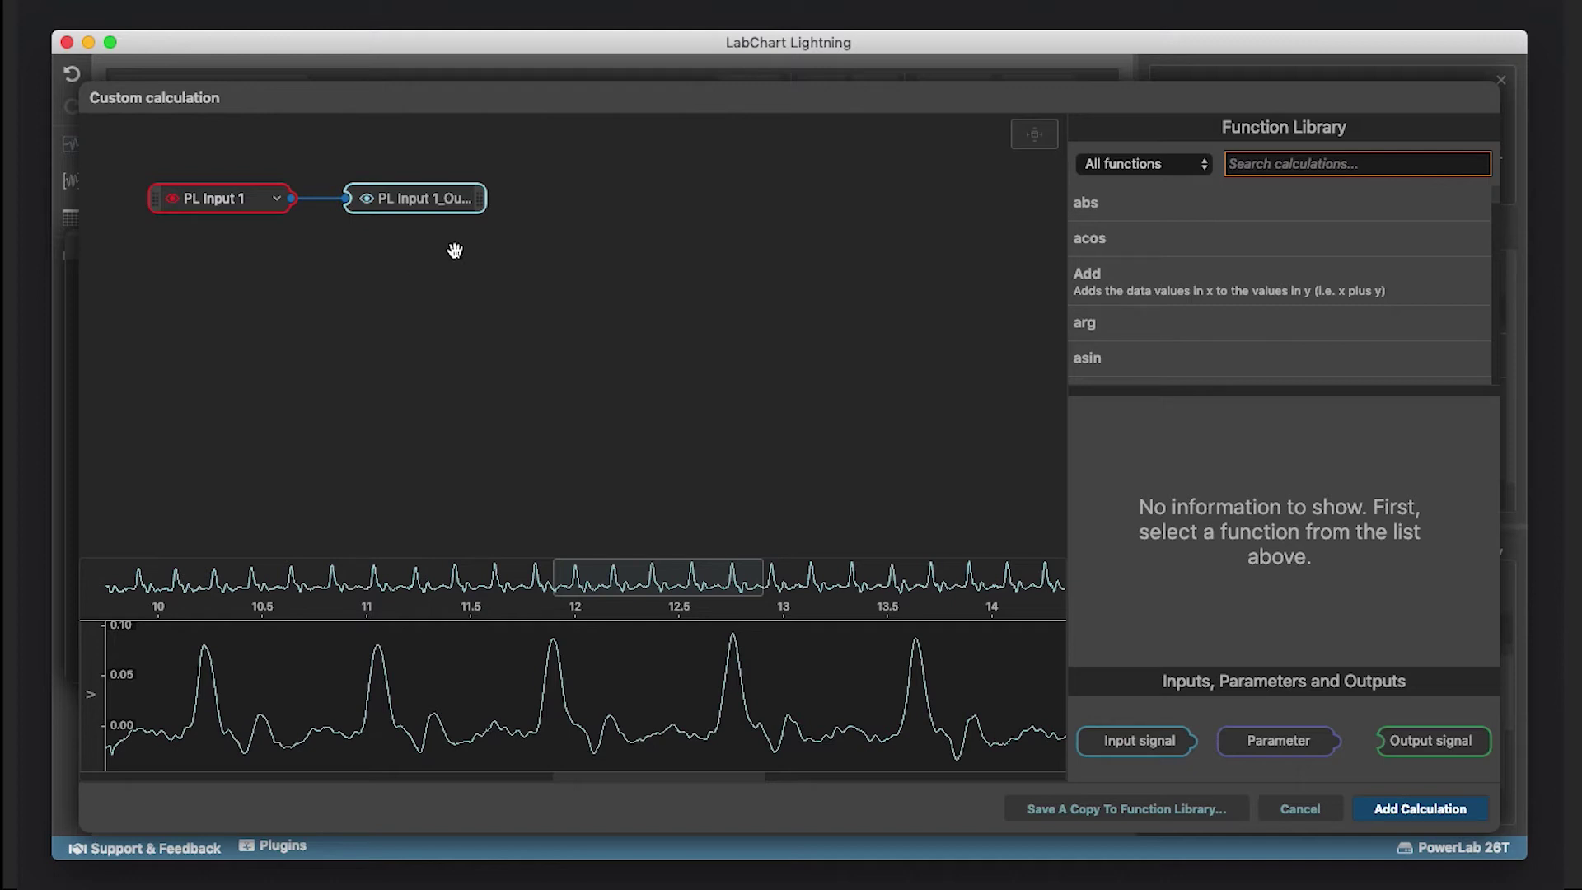
{"action": "left_click_drag", "start_coordinate": [483, 197], "coordinate": [1009, 236]}
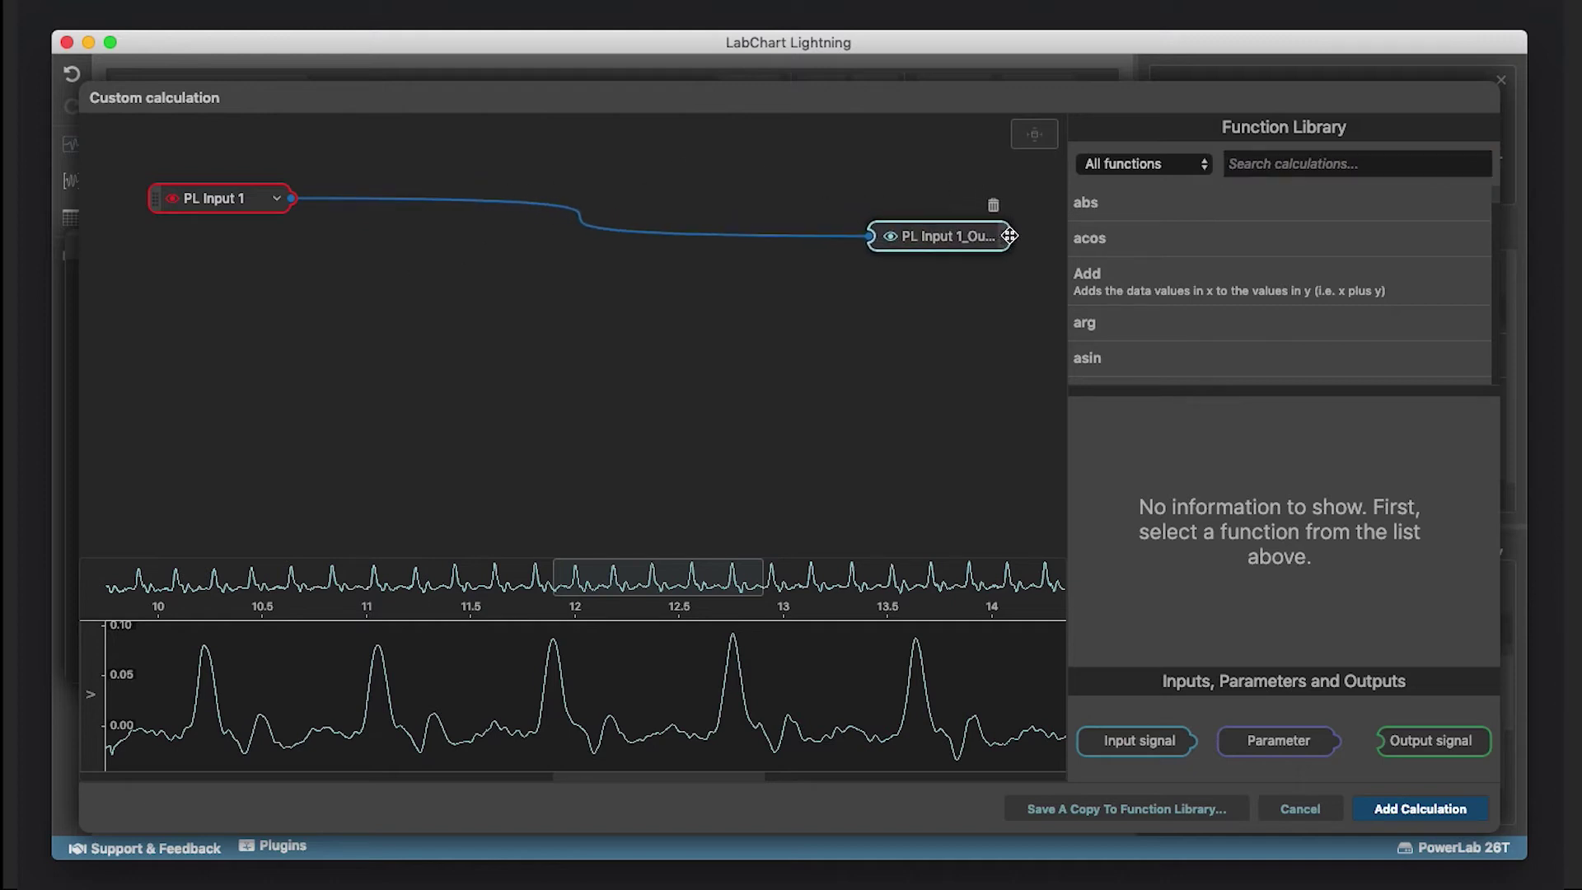
Step: Add a second input signal with PL Input 1A as its source, plus a second output signal
{"action": "left_click_drag", "start_coordinate": [1159, 742], "coordinate": [224, 478]}
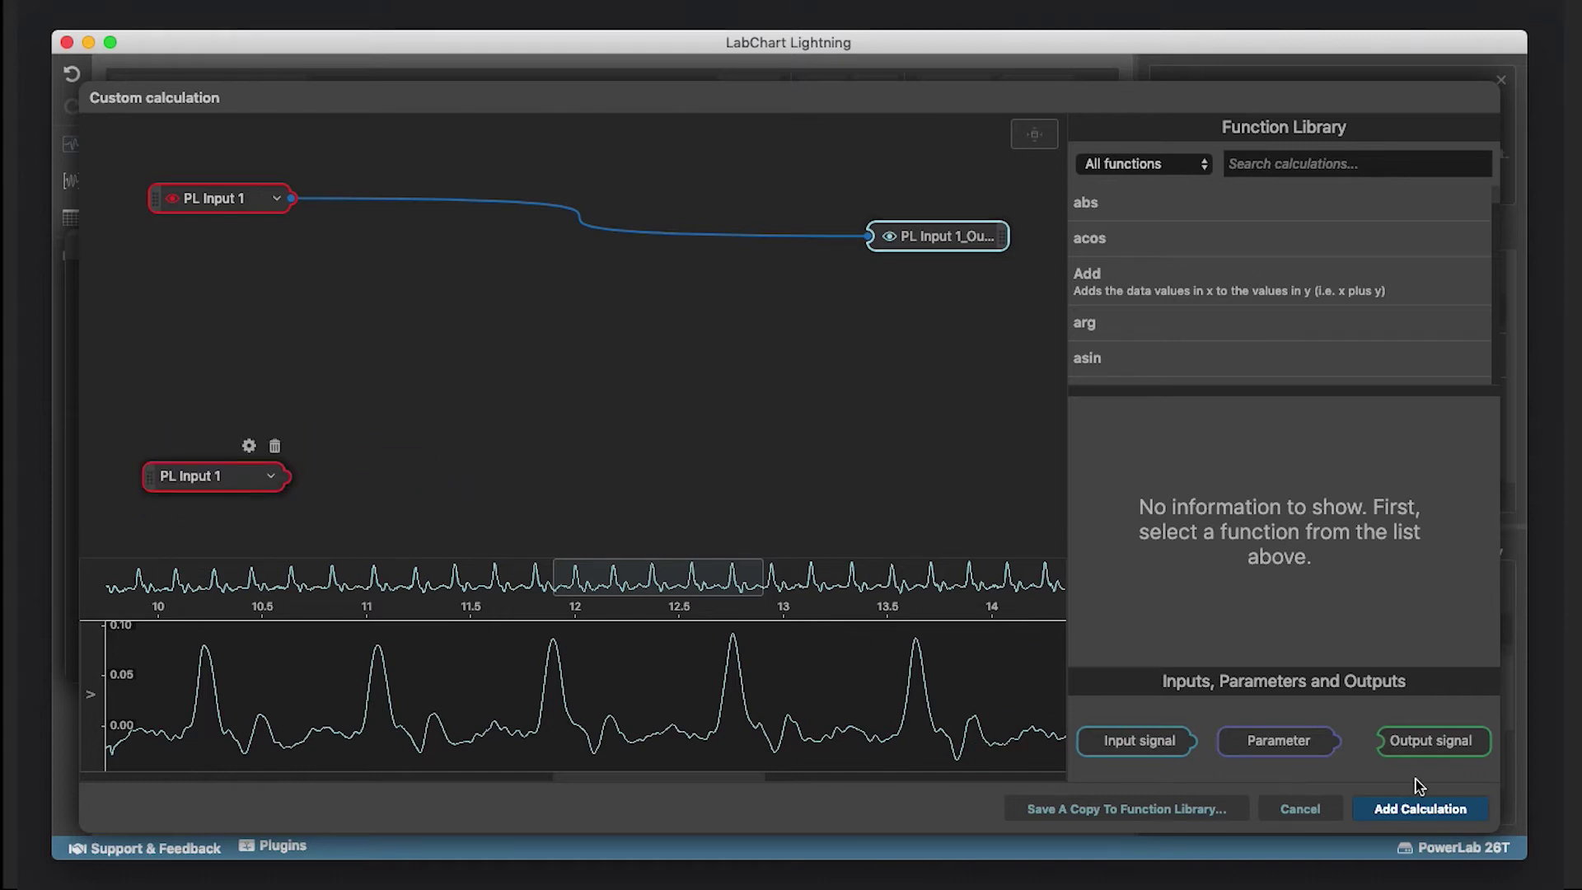
{"action": "left_click_drag", "start_coordinate": [1431, 740], "coordinate": [939, 486]}
{"action": "left_click", "coordinate": [215, 482]}
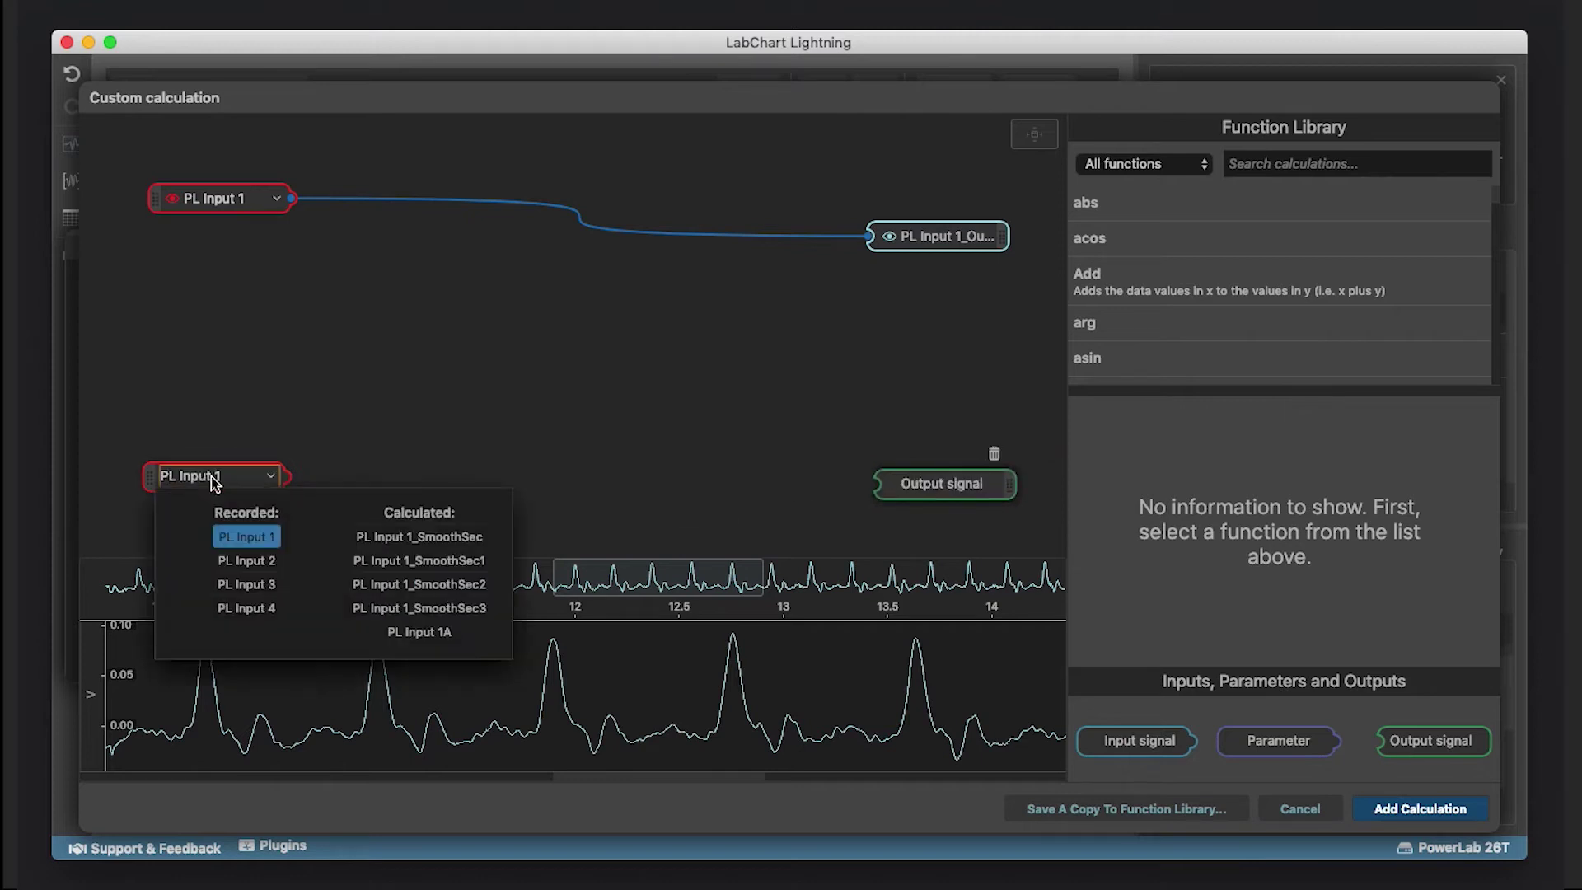
{"action": "left_click", "coordinate": [449, 634]}
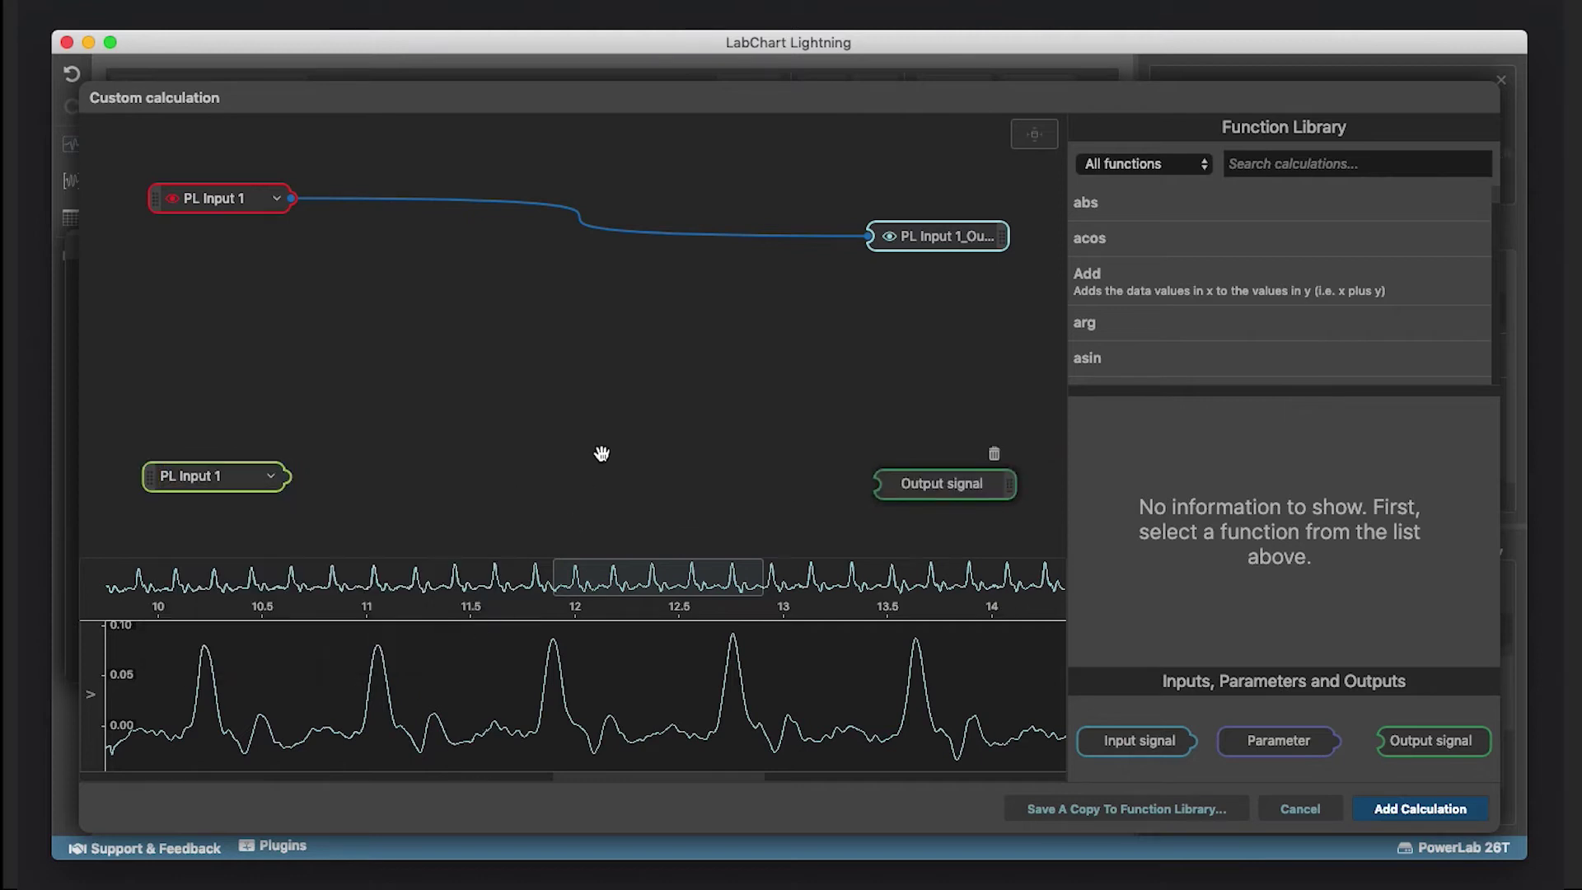
Step: Insert an Add function between PL Input 1 and its output, and connect the second input signal to its y input
{"action": "left_click", "coordinate": [1287, 167]}
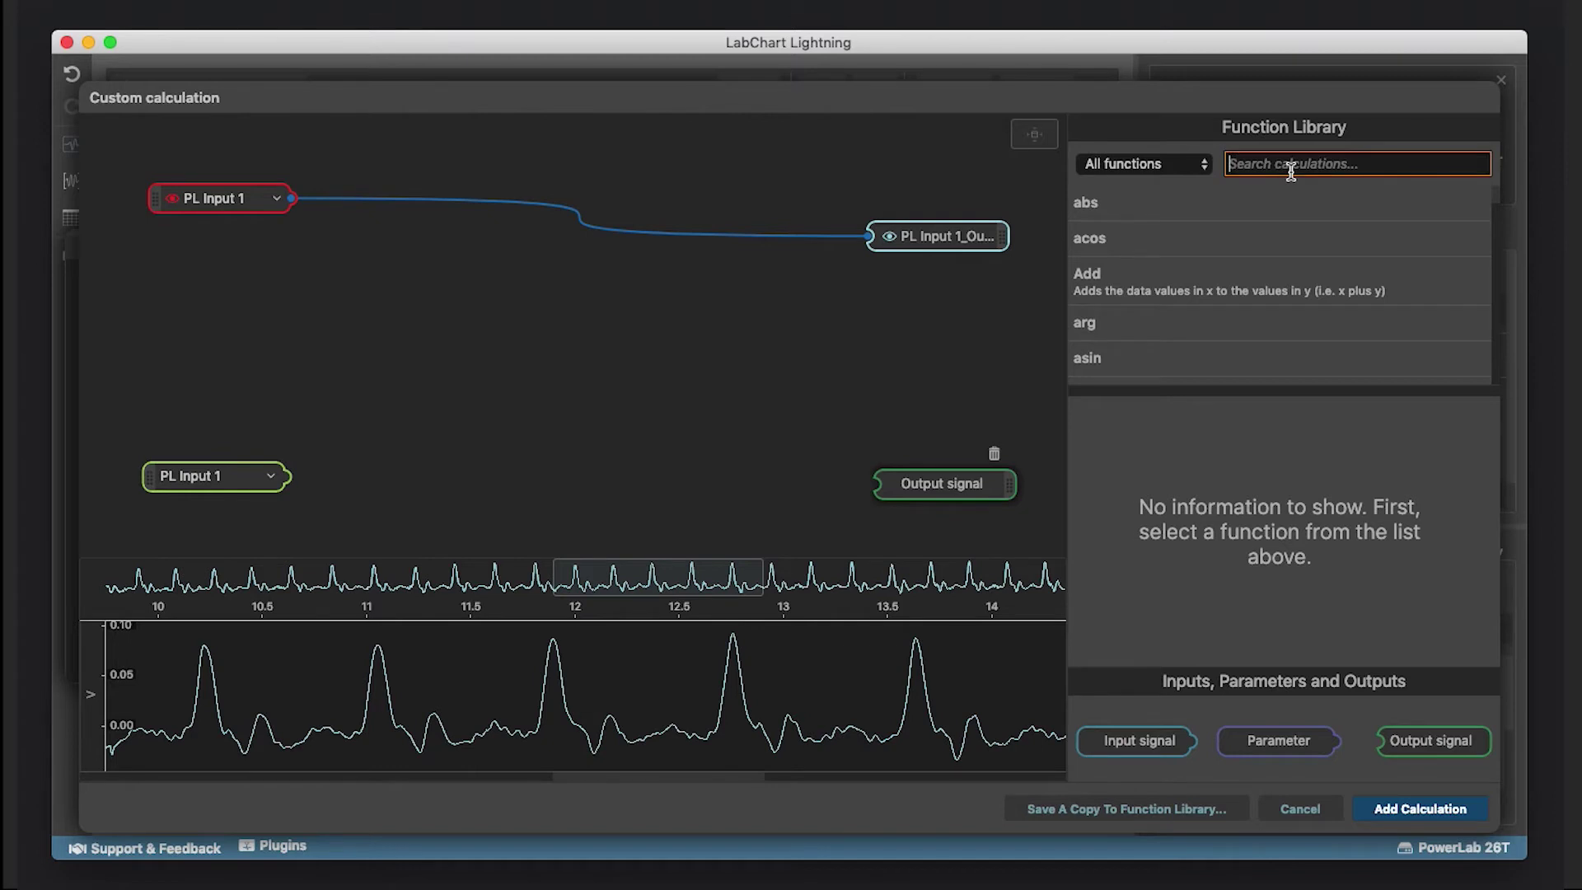
{"action": "type", "text": "add"}
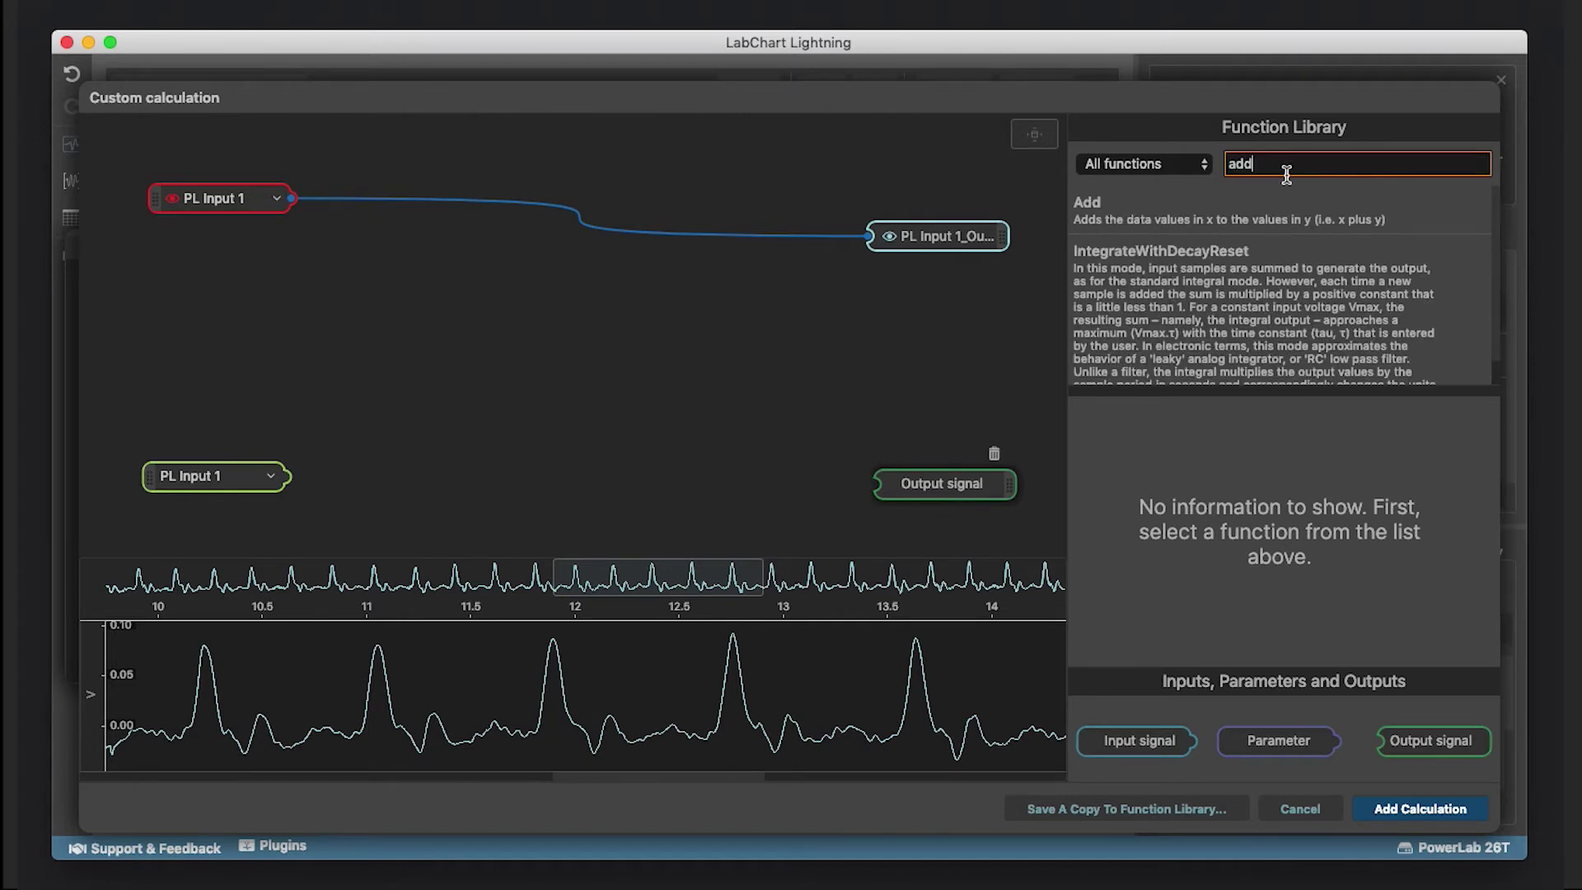
{"action": "left_click", "coordinate": [1109, 212]}
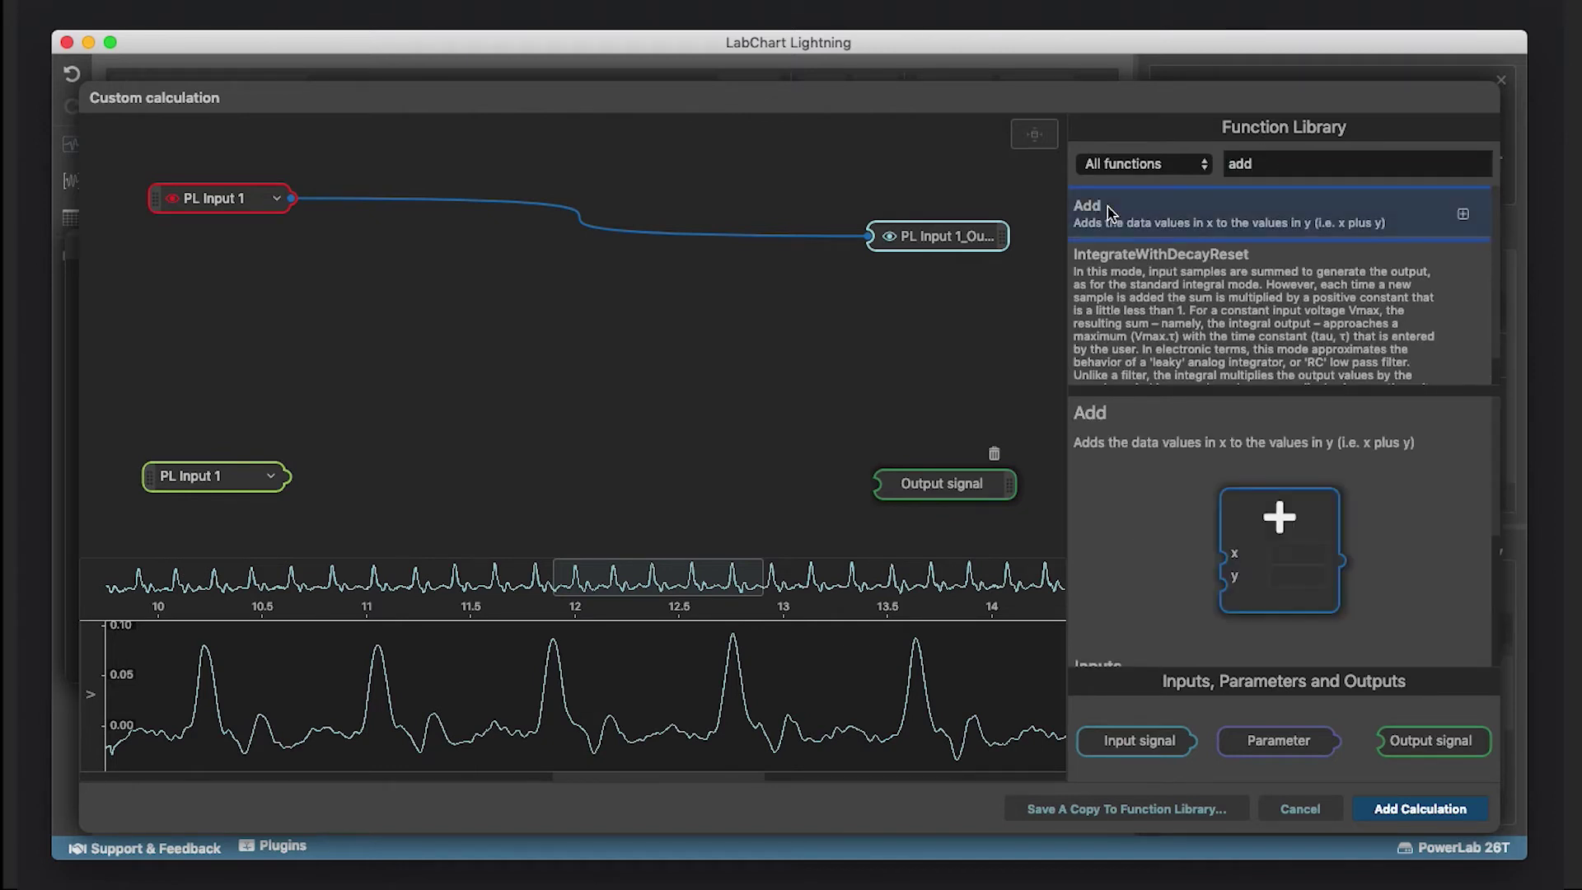
{"action": "left_click_drag", "start_coordinate": [1287, 528], "coordinate": [587, 225]}
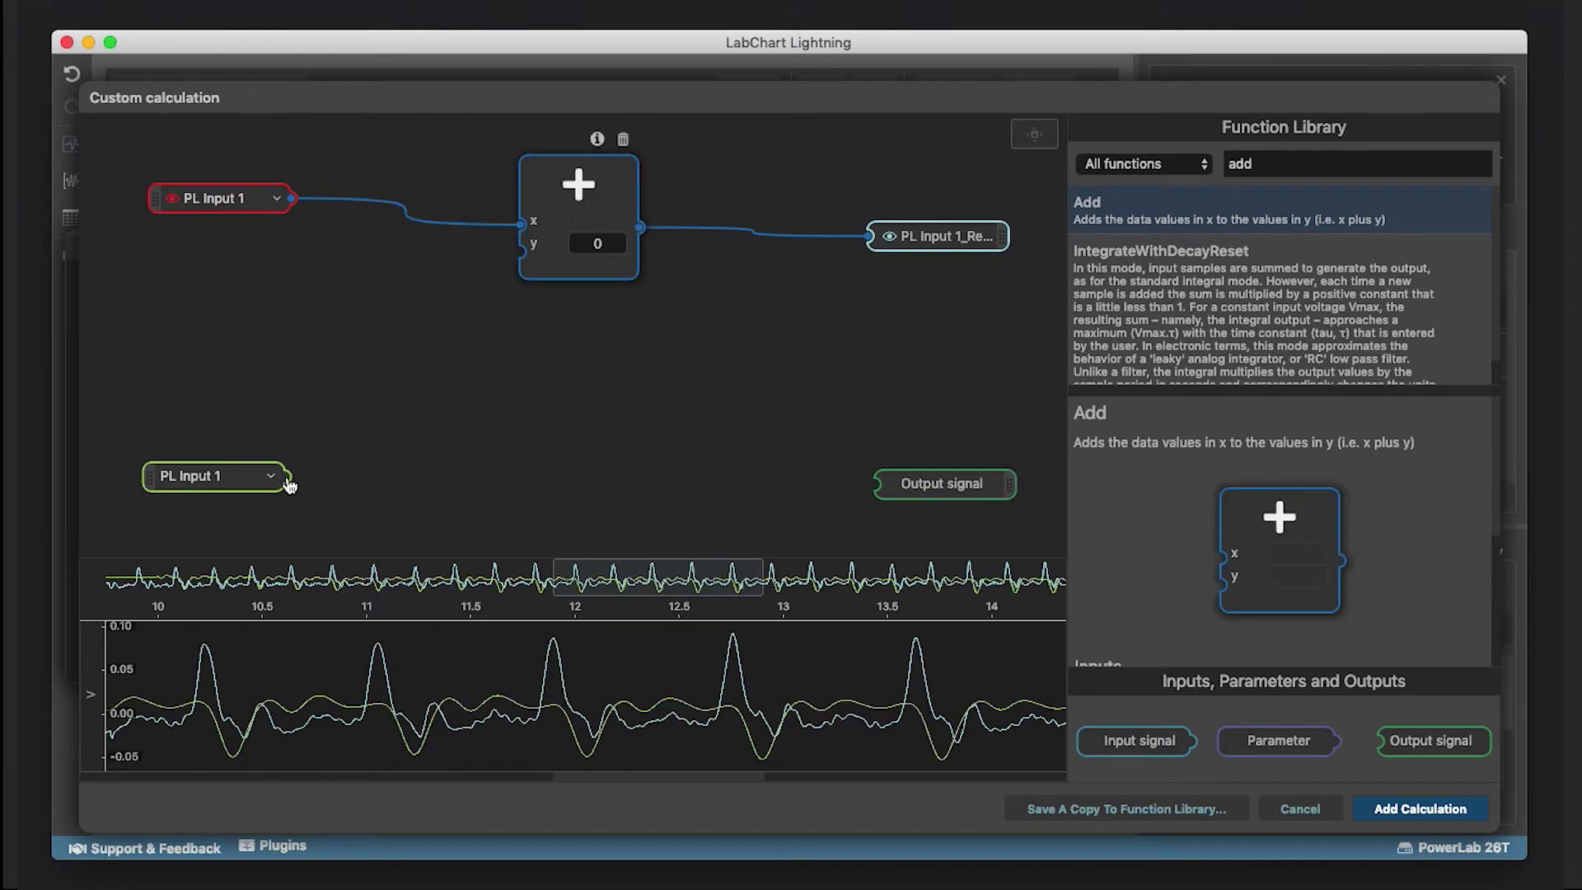
{"action": "left_click_drag", "start_coordinate": [285, 477], "coordinate": [524, 258]}
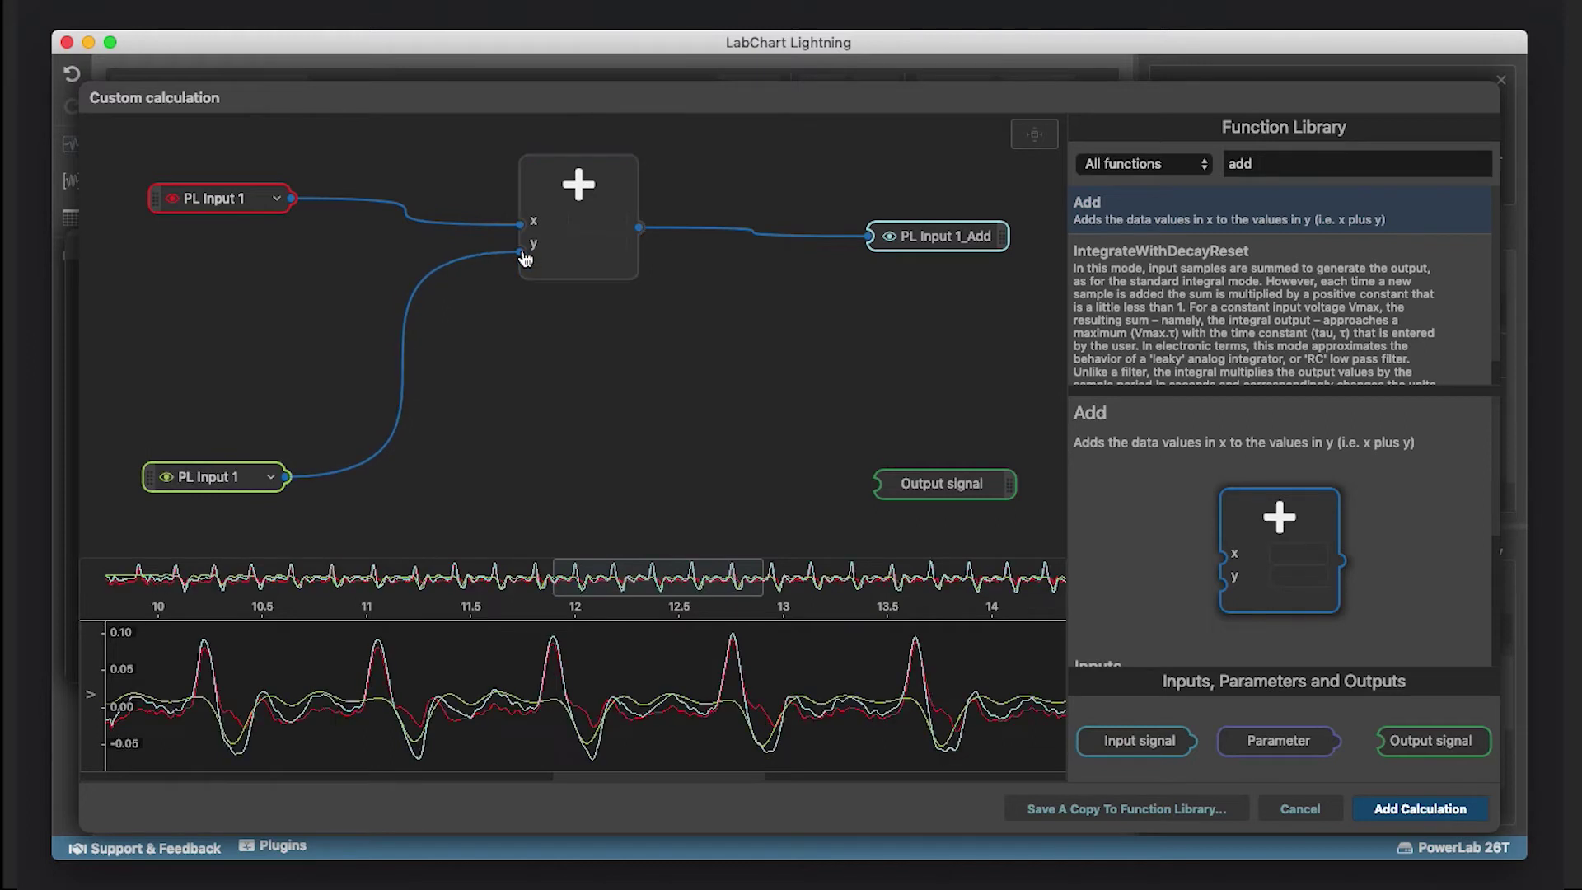
Step: Add a Subtract function with PL Input 1 as x and the second input as y, and wire its result to the unused output
{"action": "double_click", "coordinate": [1223, 165]}
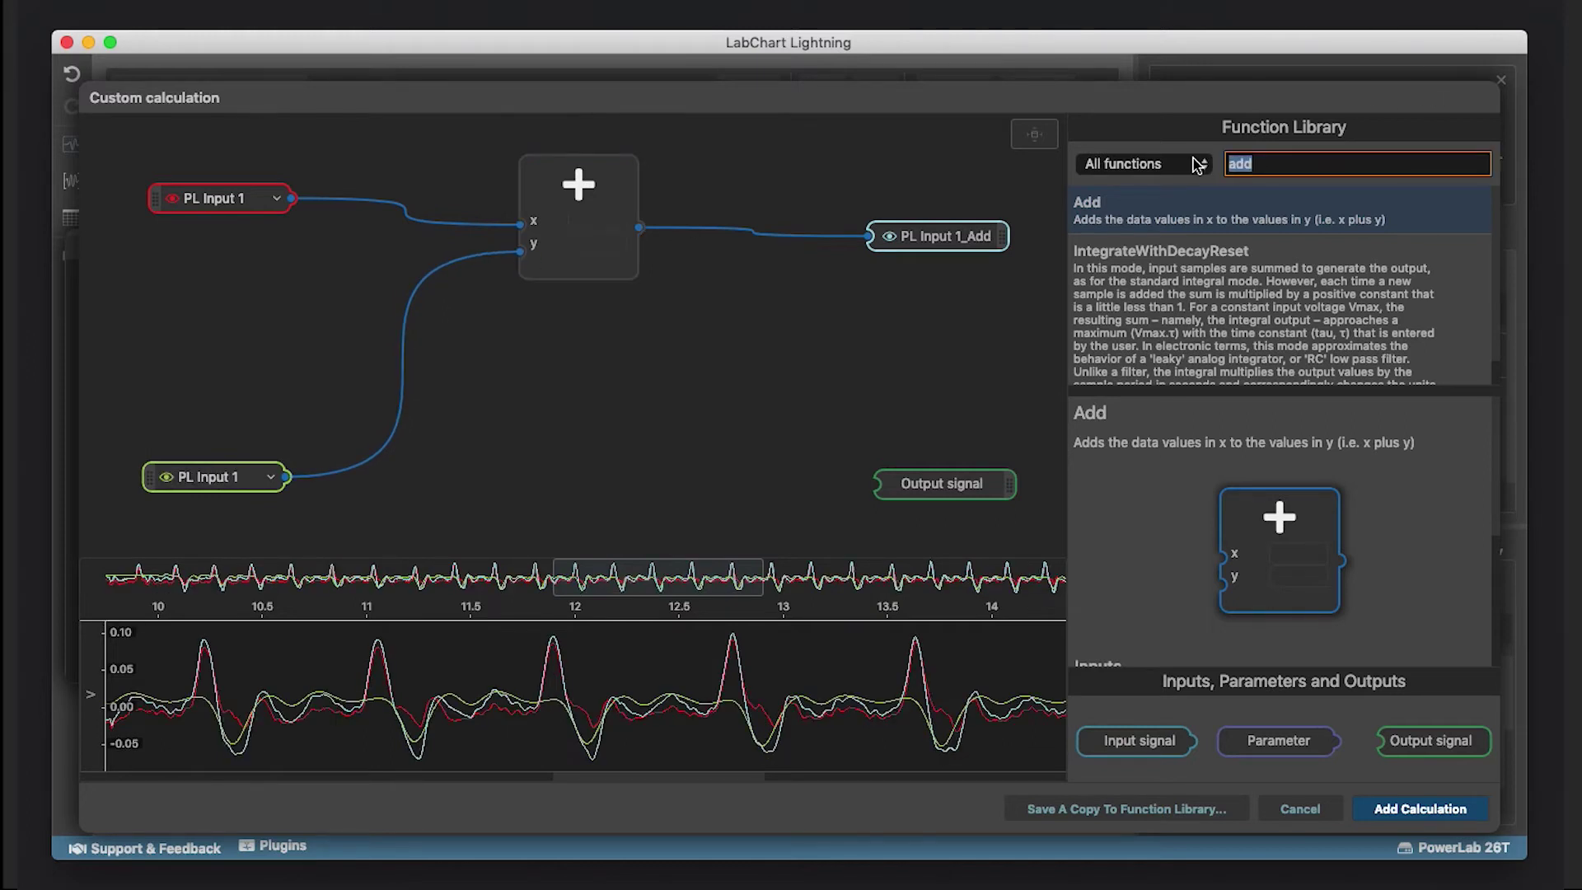
{"action": "type", "text": "subtra"}
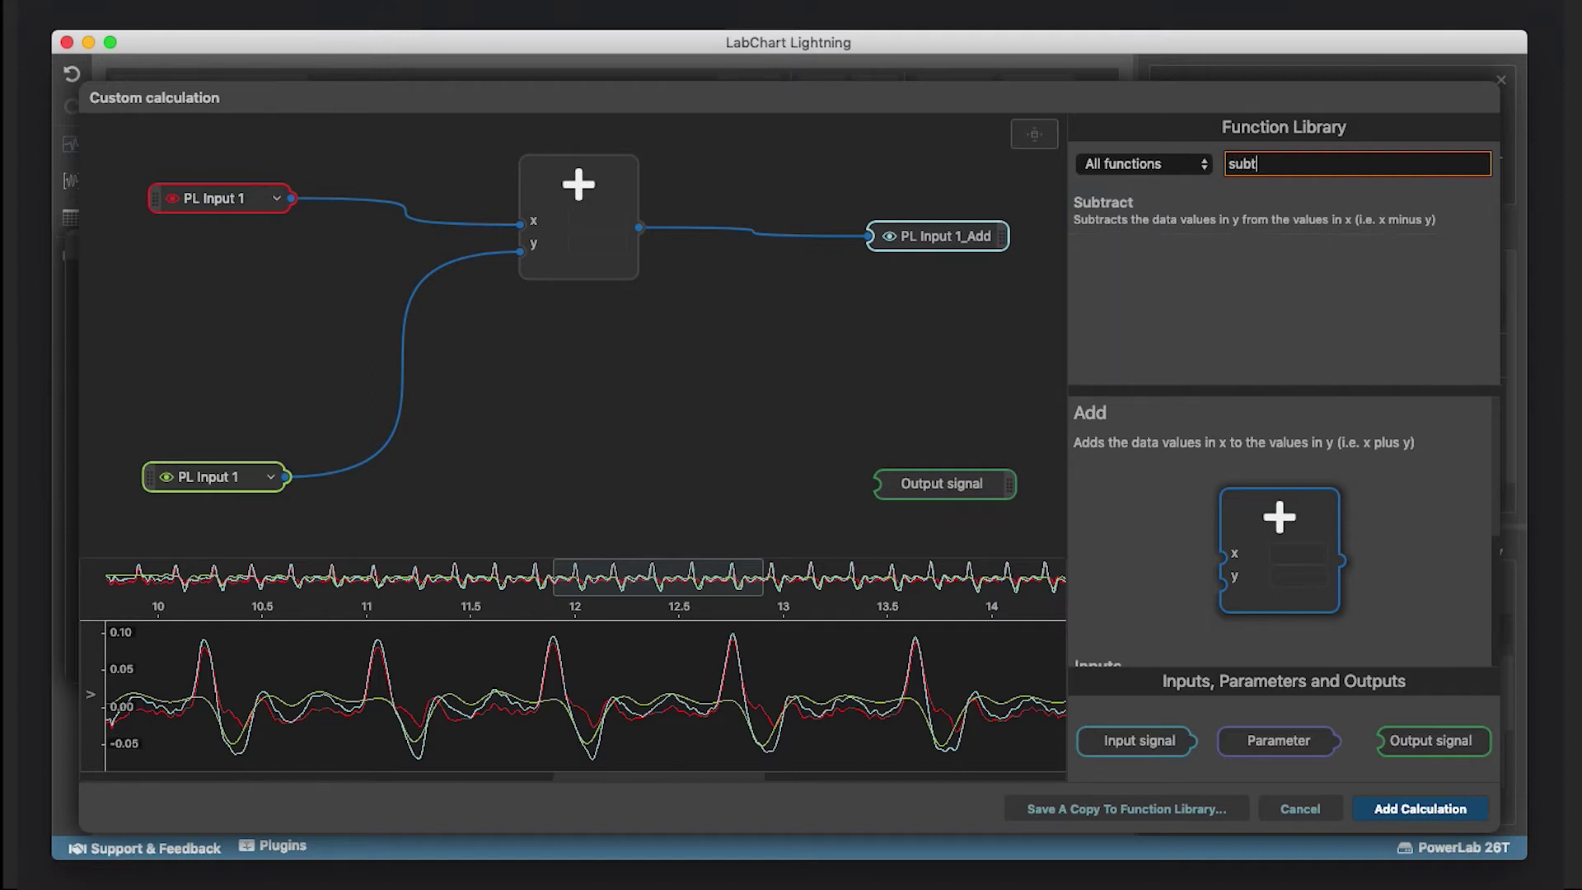
{"action": "left_click", "coordinate": [1143, 212]}
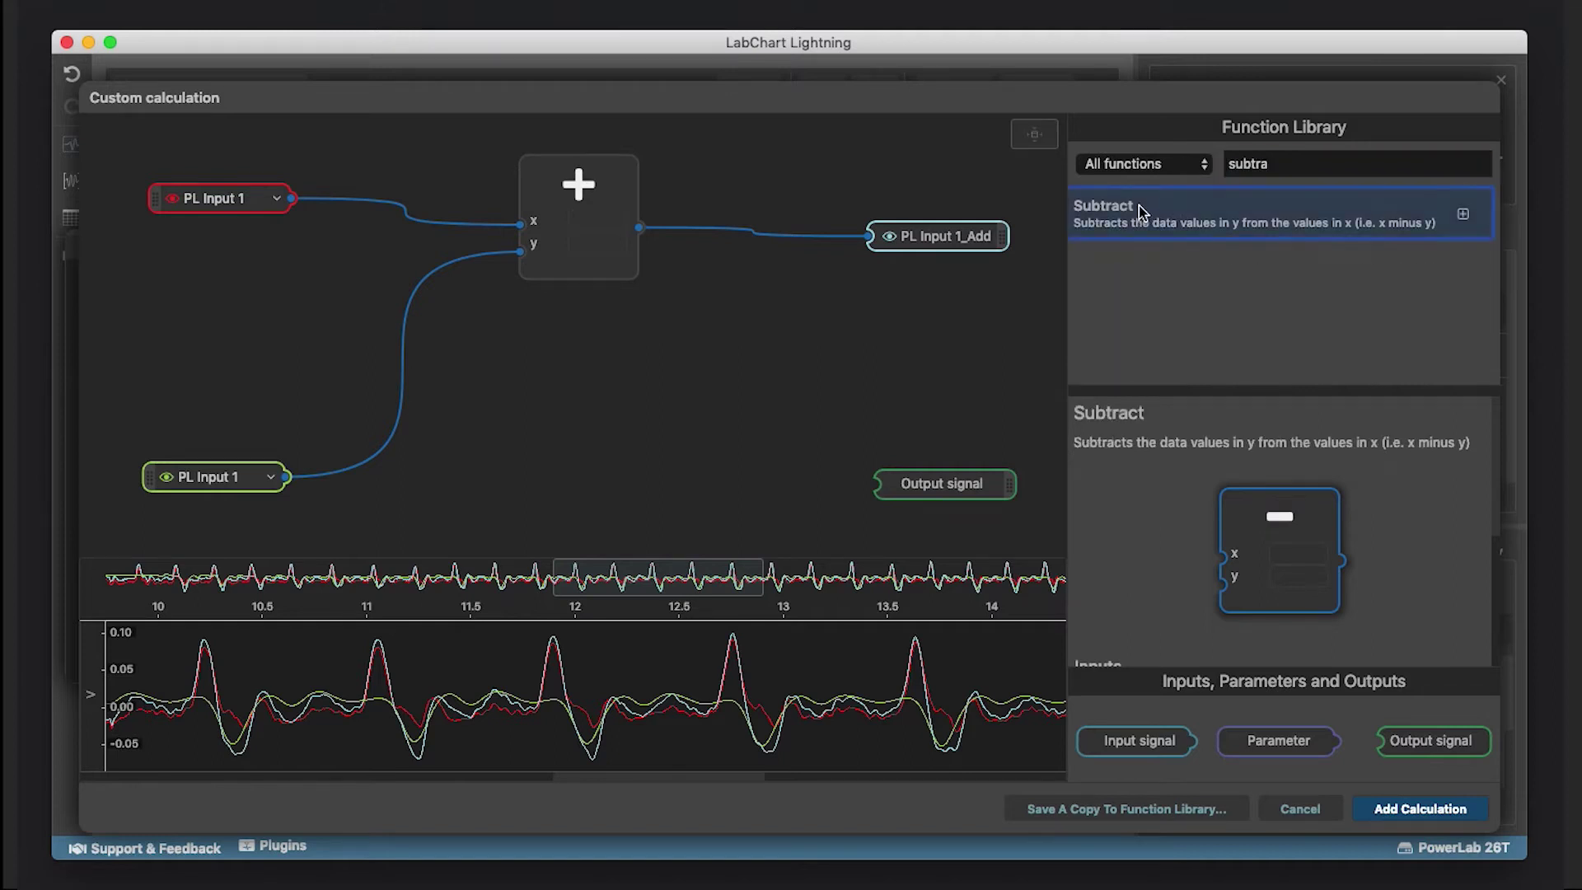
{"action": "left_click_drag", "start_coordinate": [1280, 521], "coordinate": [582, 414]}
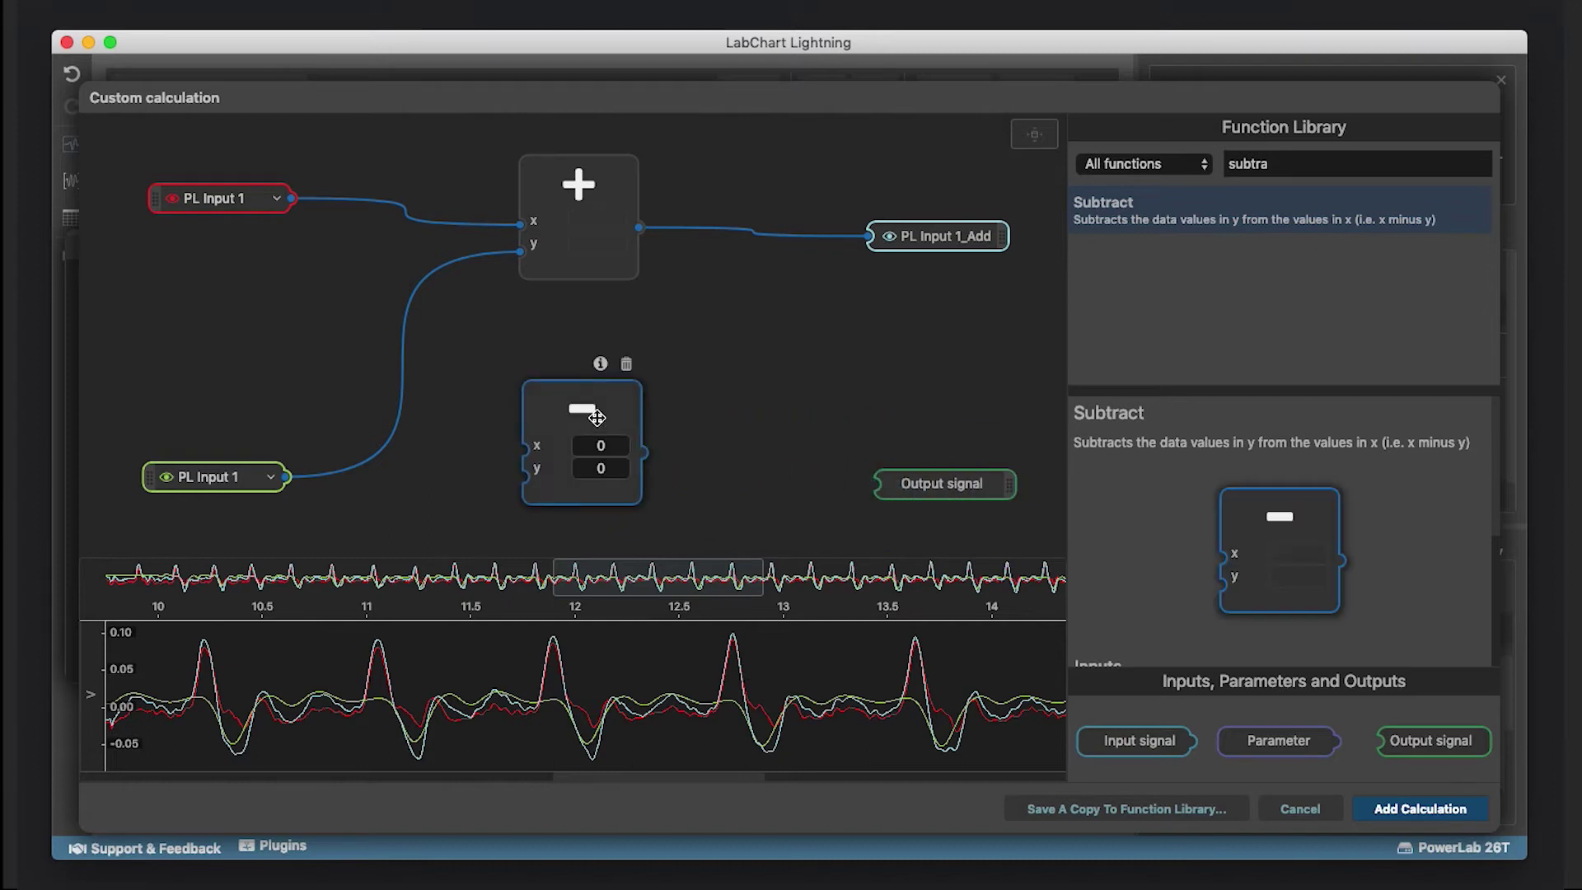
{"action": "left_click_drag", "start_coordinate": [294, 200], "coordinate": [528, 458]}
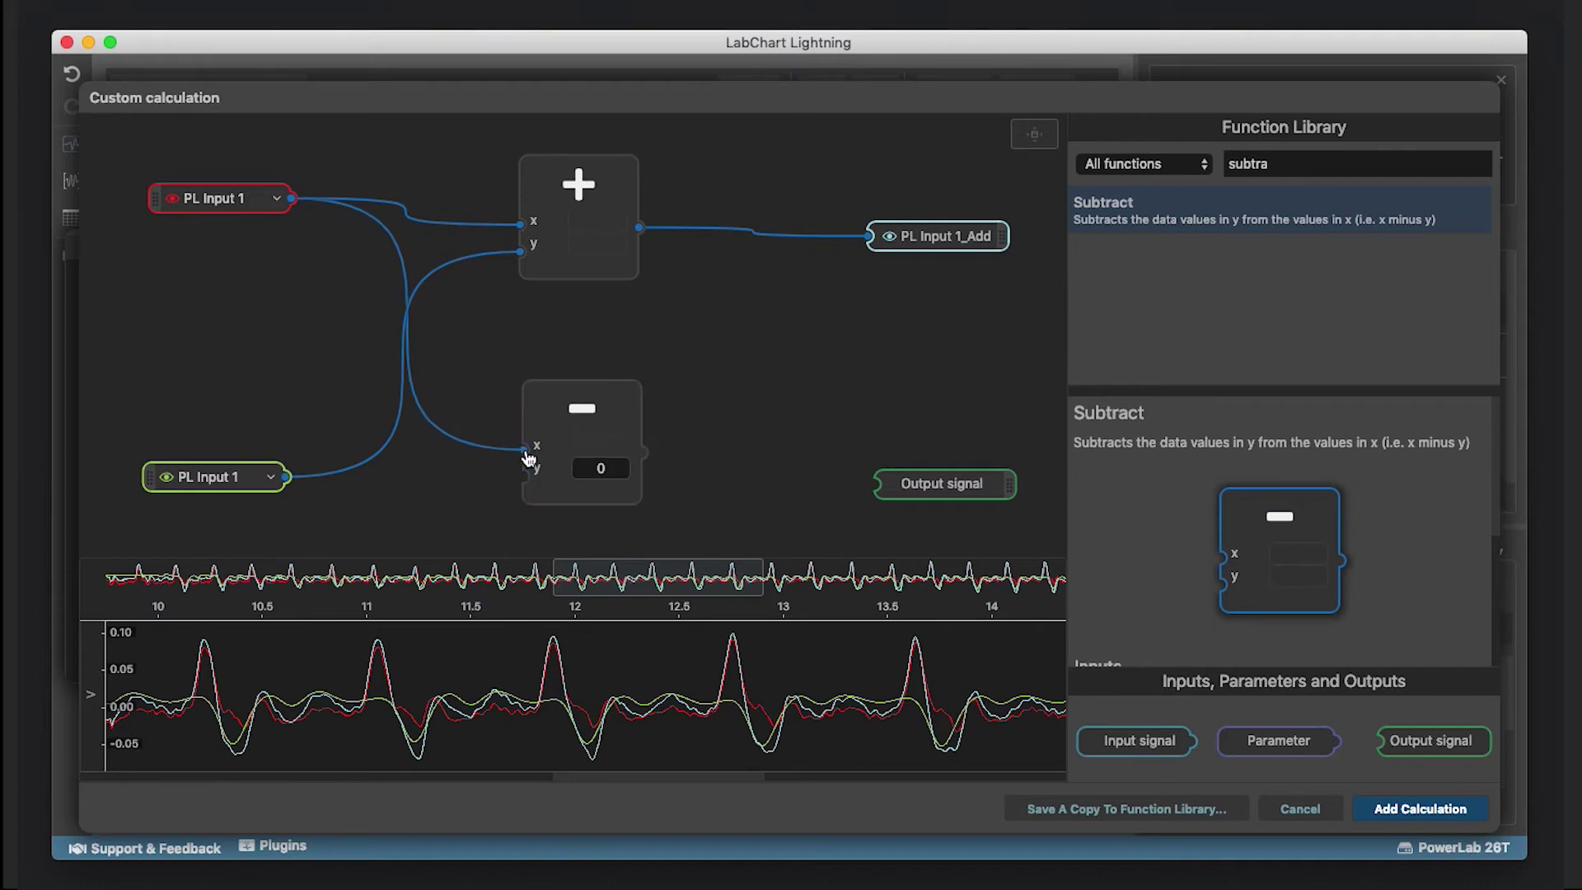
{"action": "left_click_drag", "start_coordinate": [288, 481], "coordinate": [527, 476]}
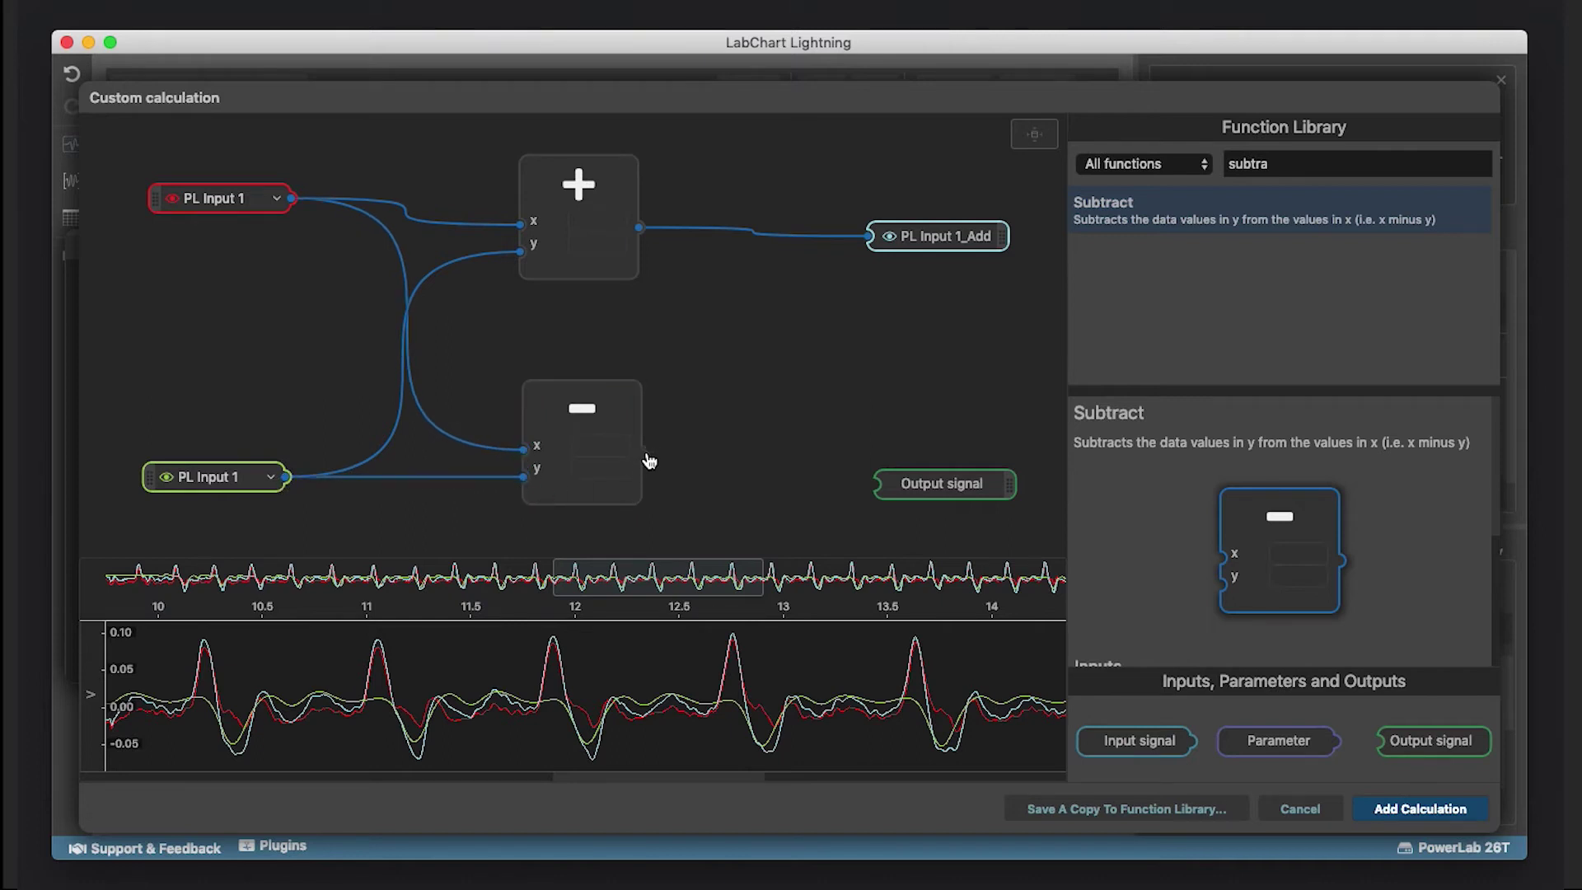
{"action": "left_click_drag", "start_coordinate": [644, 453], "coordinate": [880, 488]}
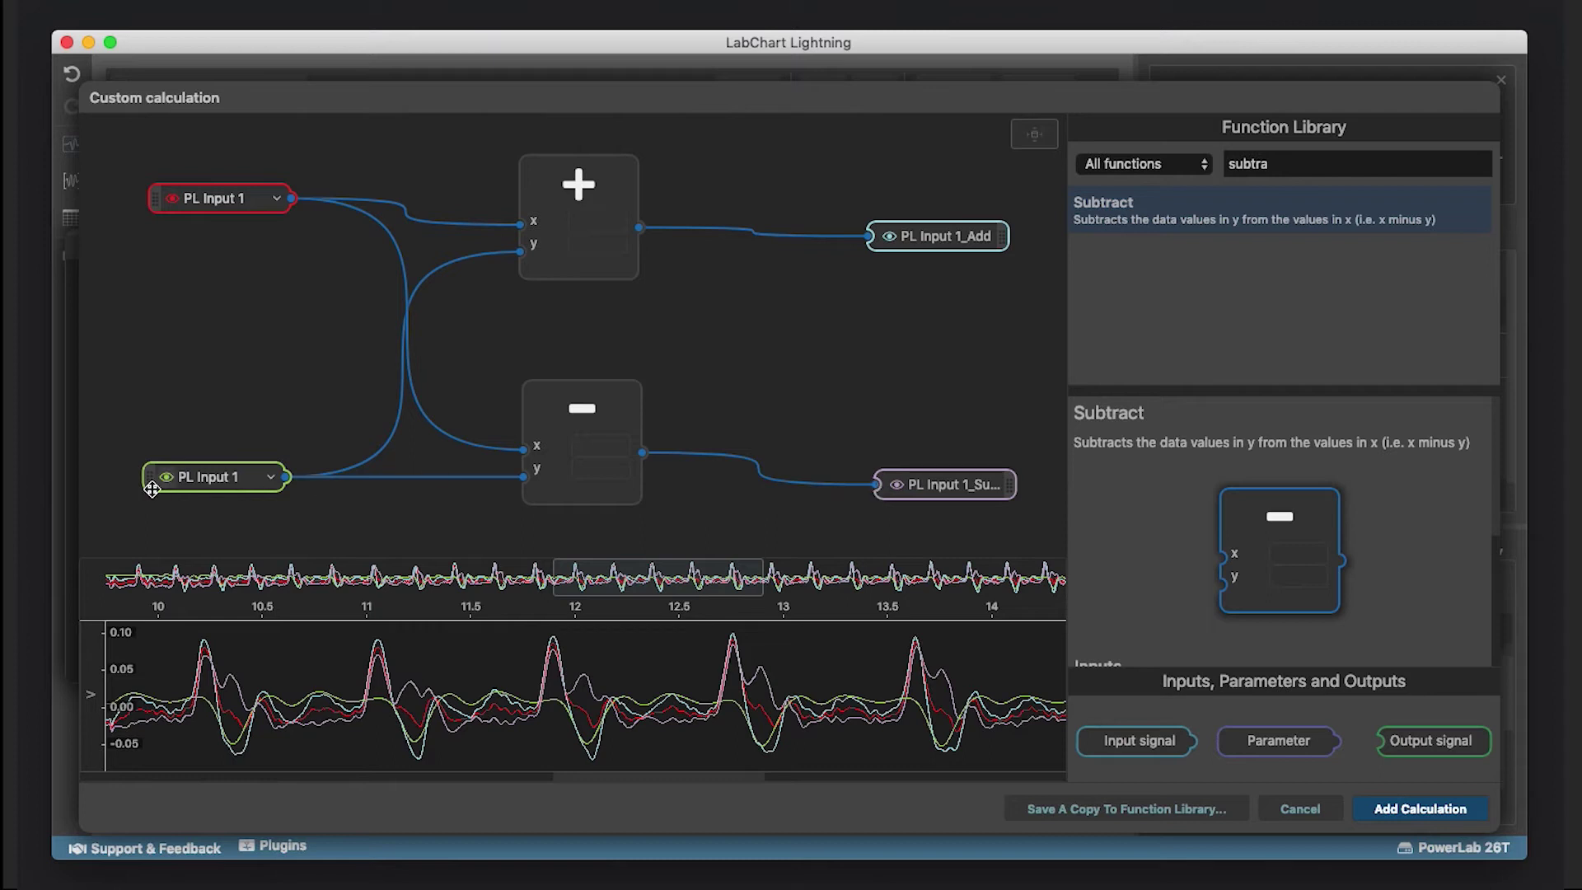
Step: Hide both input signals in the preview so the sum and difference traces can be examined closely
{"action": "mouse_move", "coordinate": [165, 484]}
{"action": "left_click", "coordinate": [166, 485]}
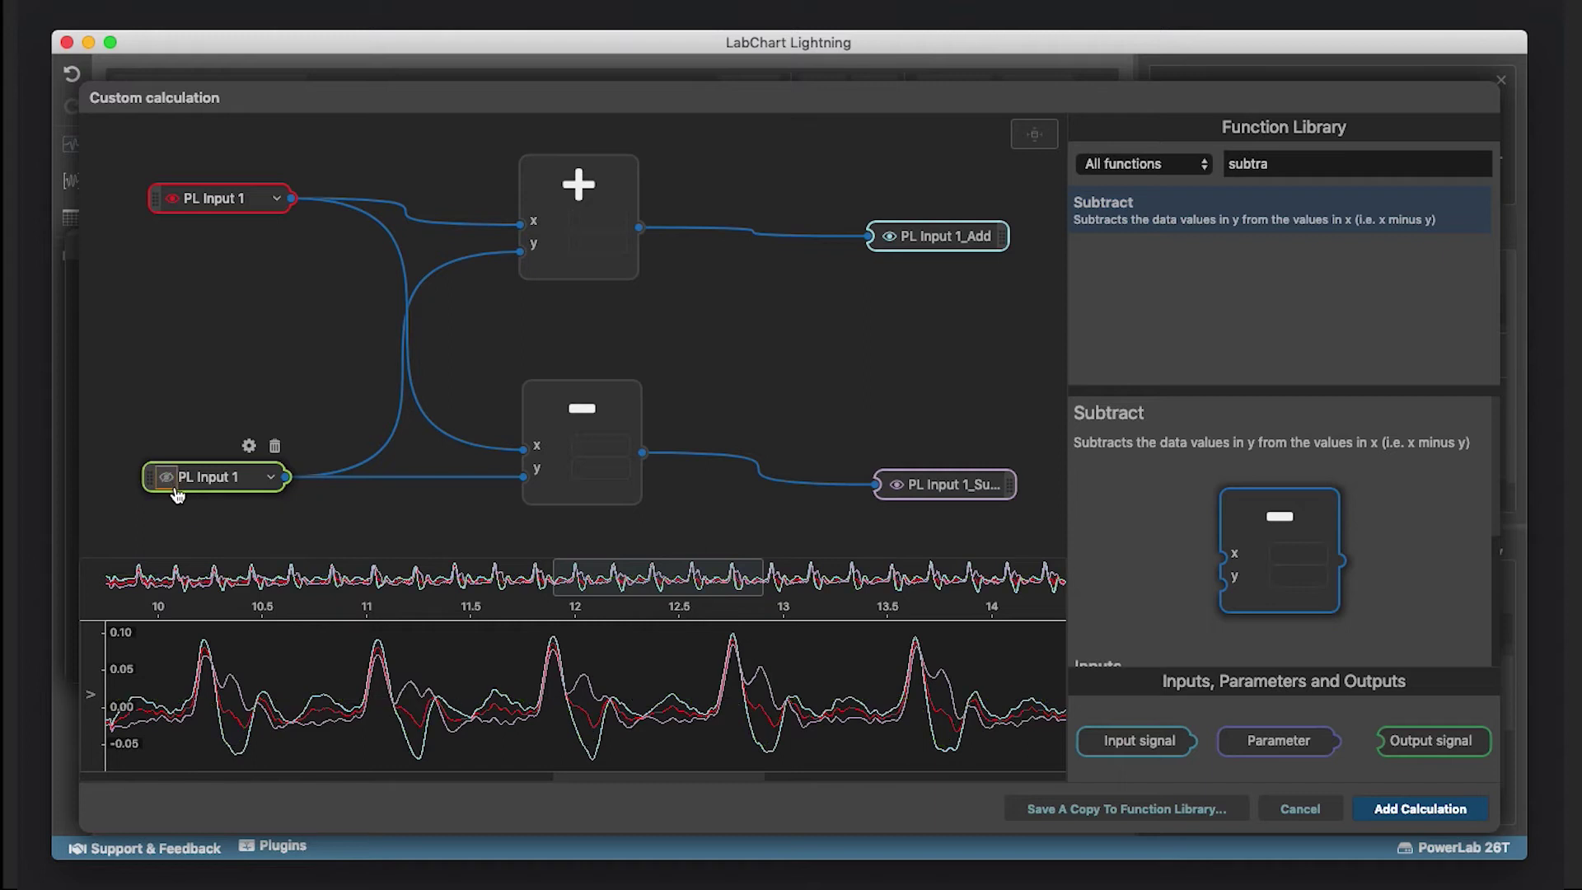
{"action": "left_click", "coordinate": [174, 204]}
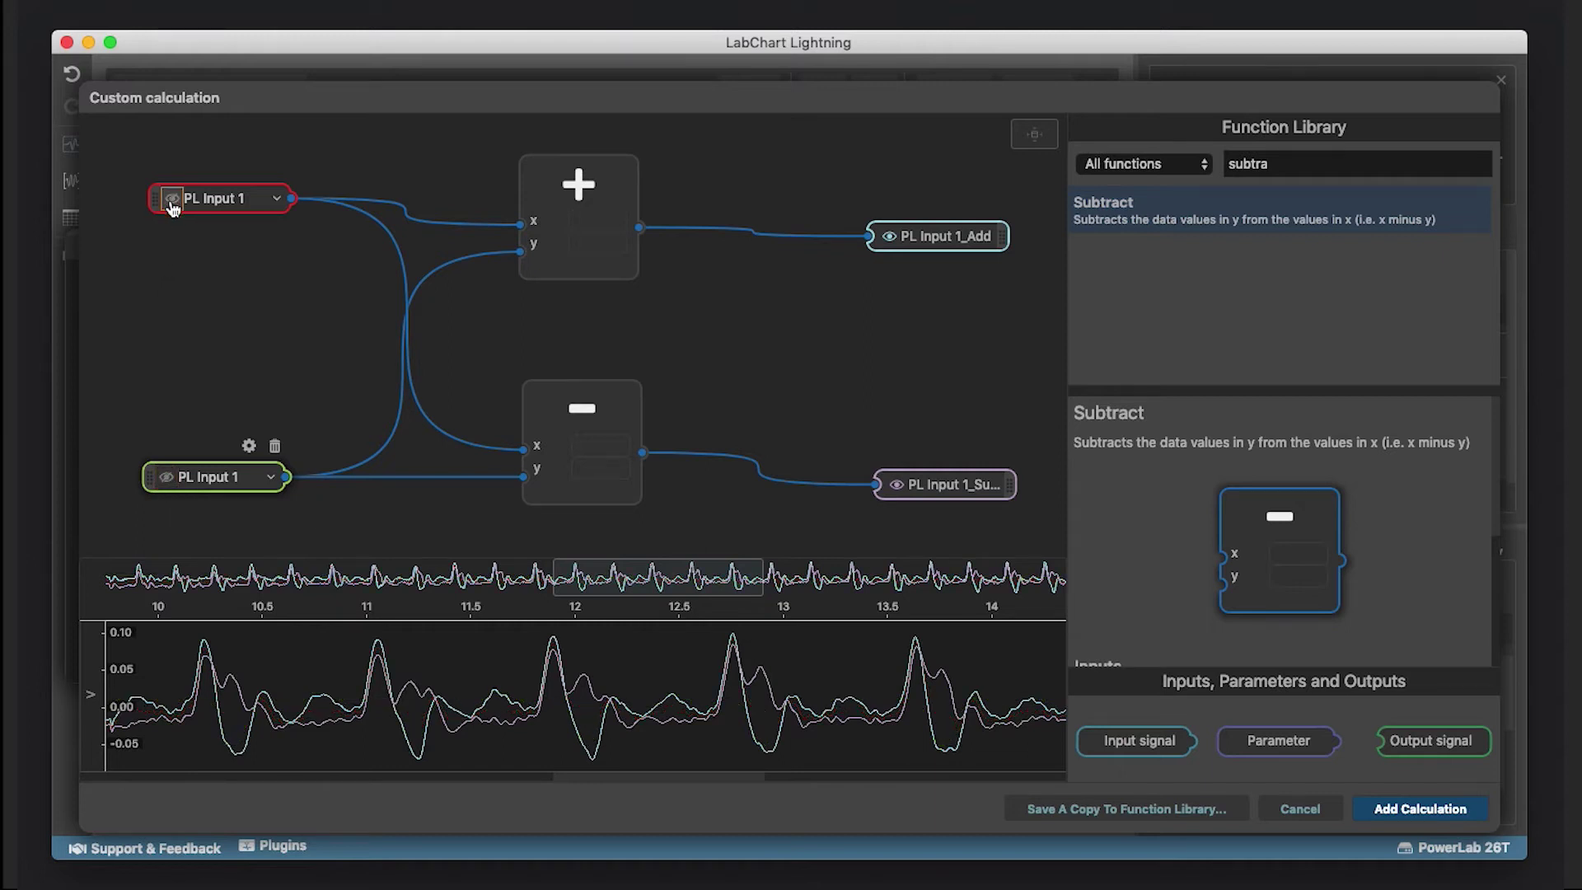
{"action": "scroll", "coordinate": [600, 721], "scroll_direction": "up", "scroll_amount": 5}
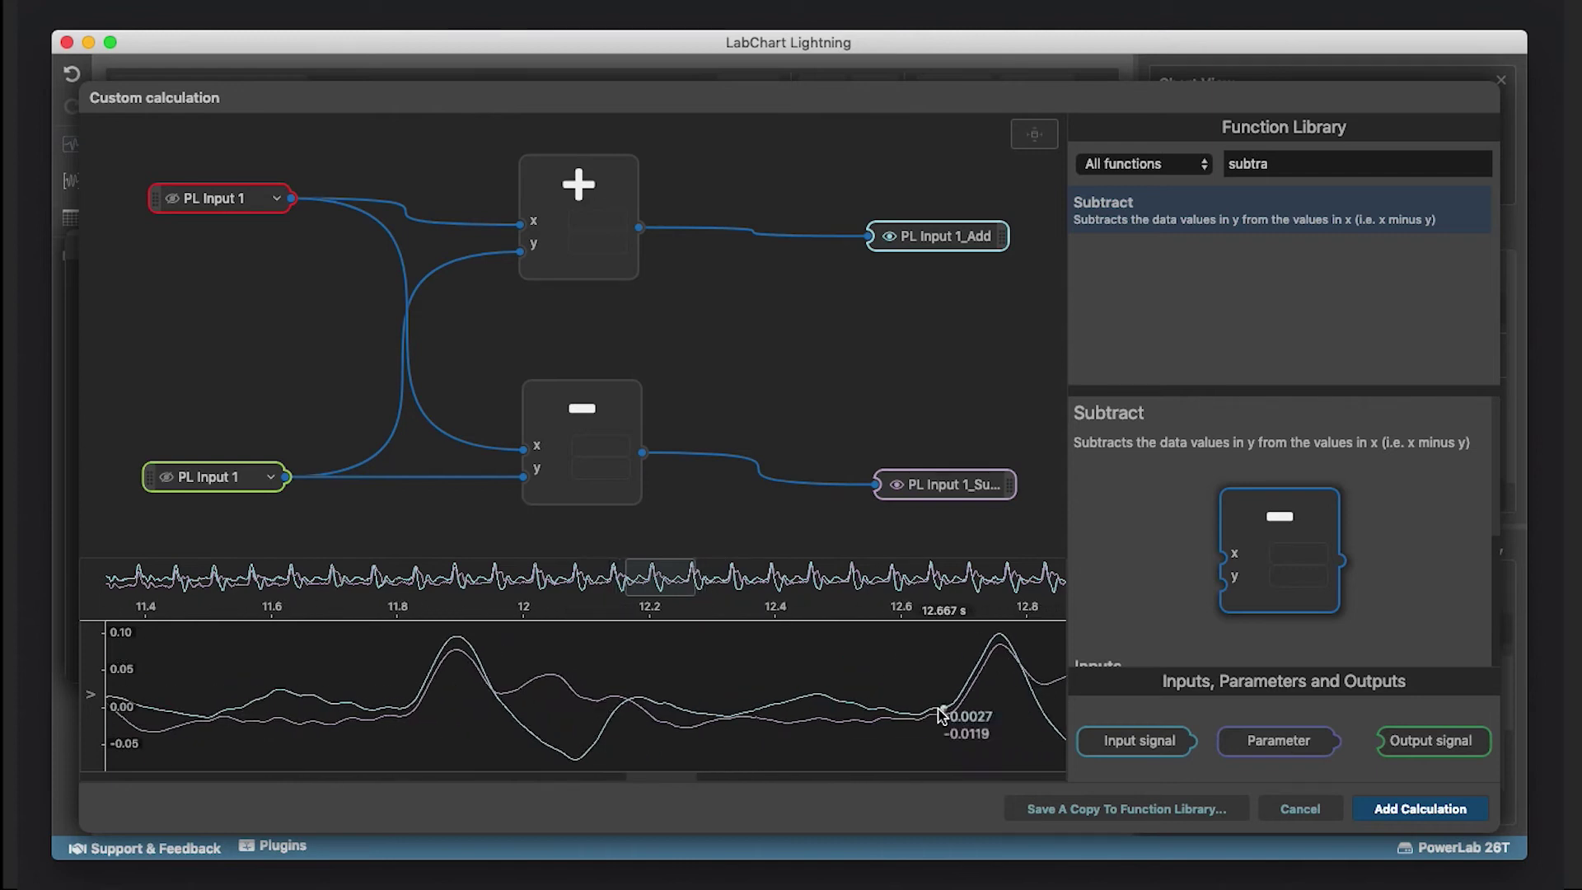
Step: Add the sum and difference calculation to the chart and autoscale the channels to fit all the traces
{"action": "left_click", "coordinate": [1404, 814]}
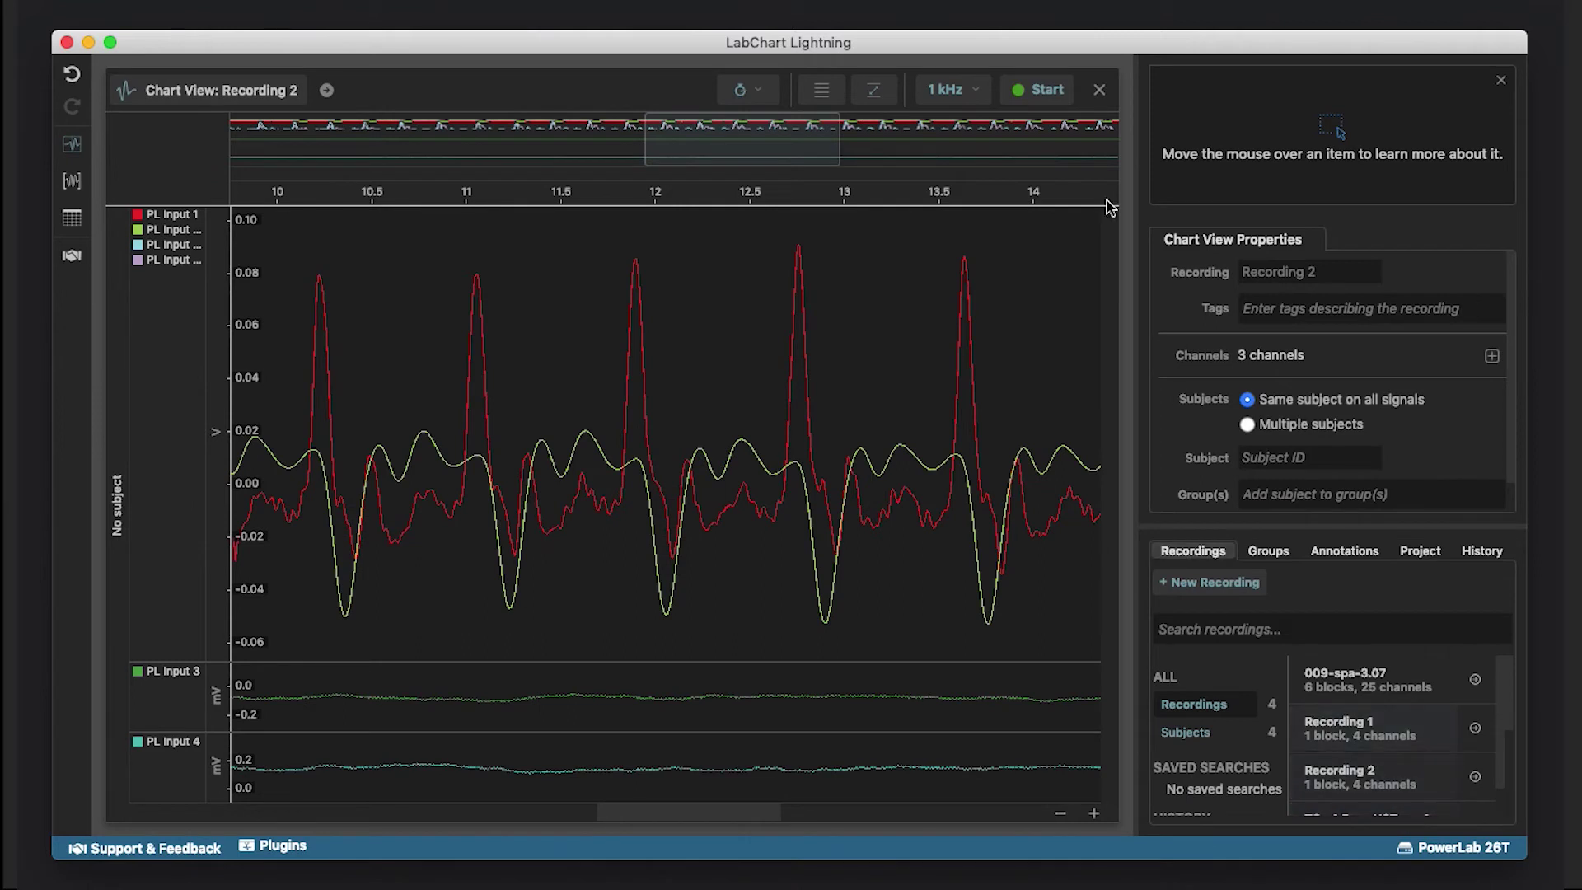
{"action": "left_click", "coordinate": [875, 97]}
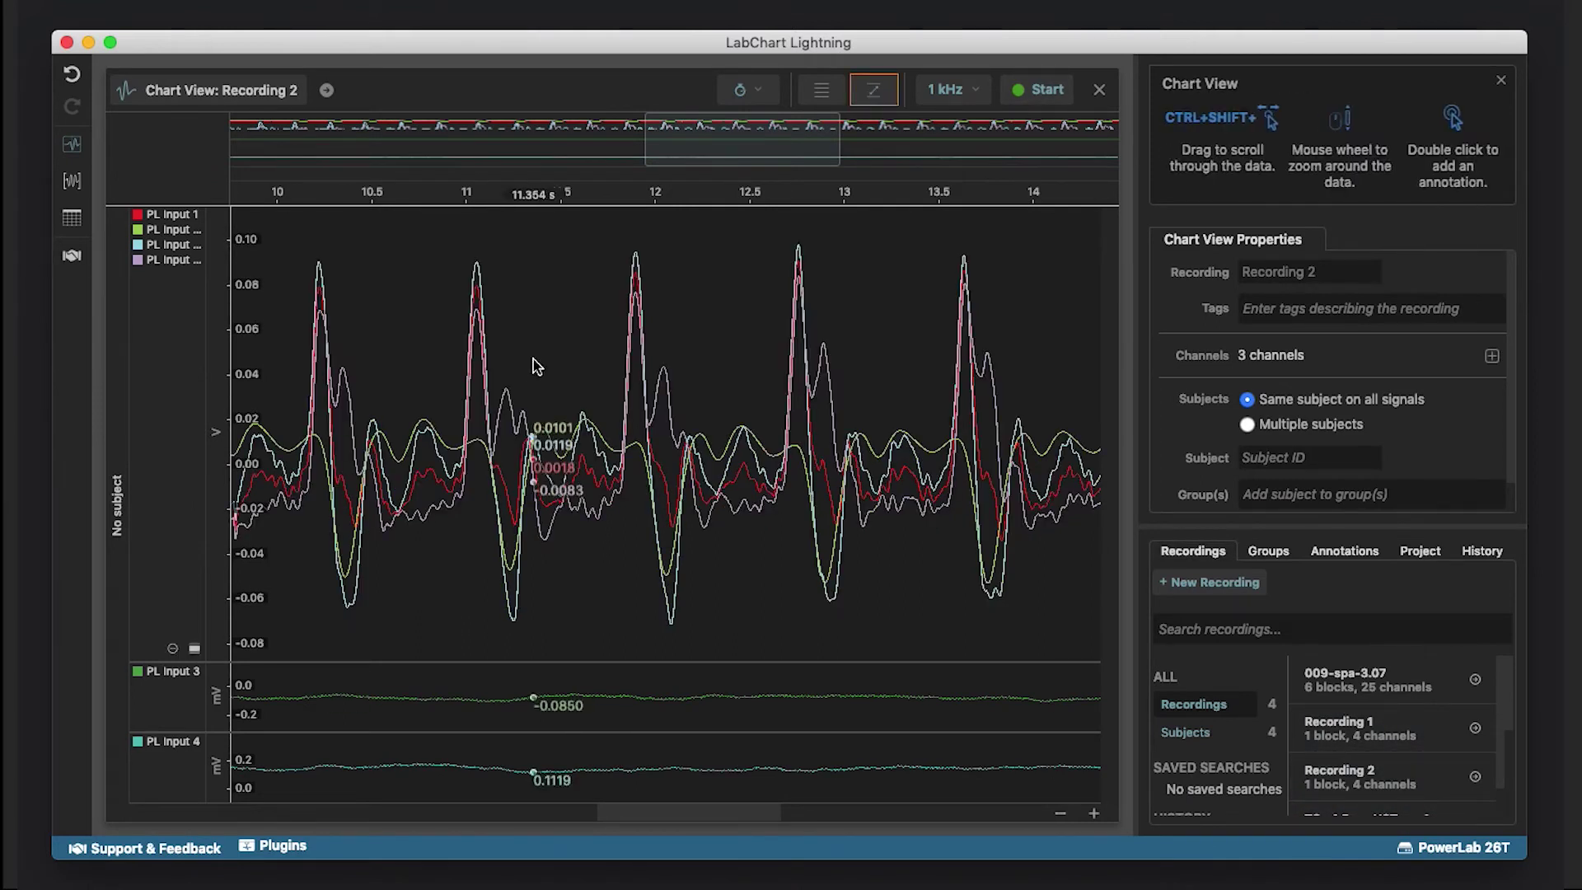
{"action": "scroll", "coordinate": [533, 363], "scroll_direction": "up", "scroll_amount": 10}
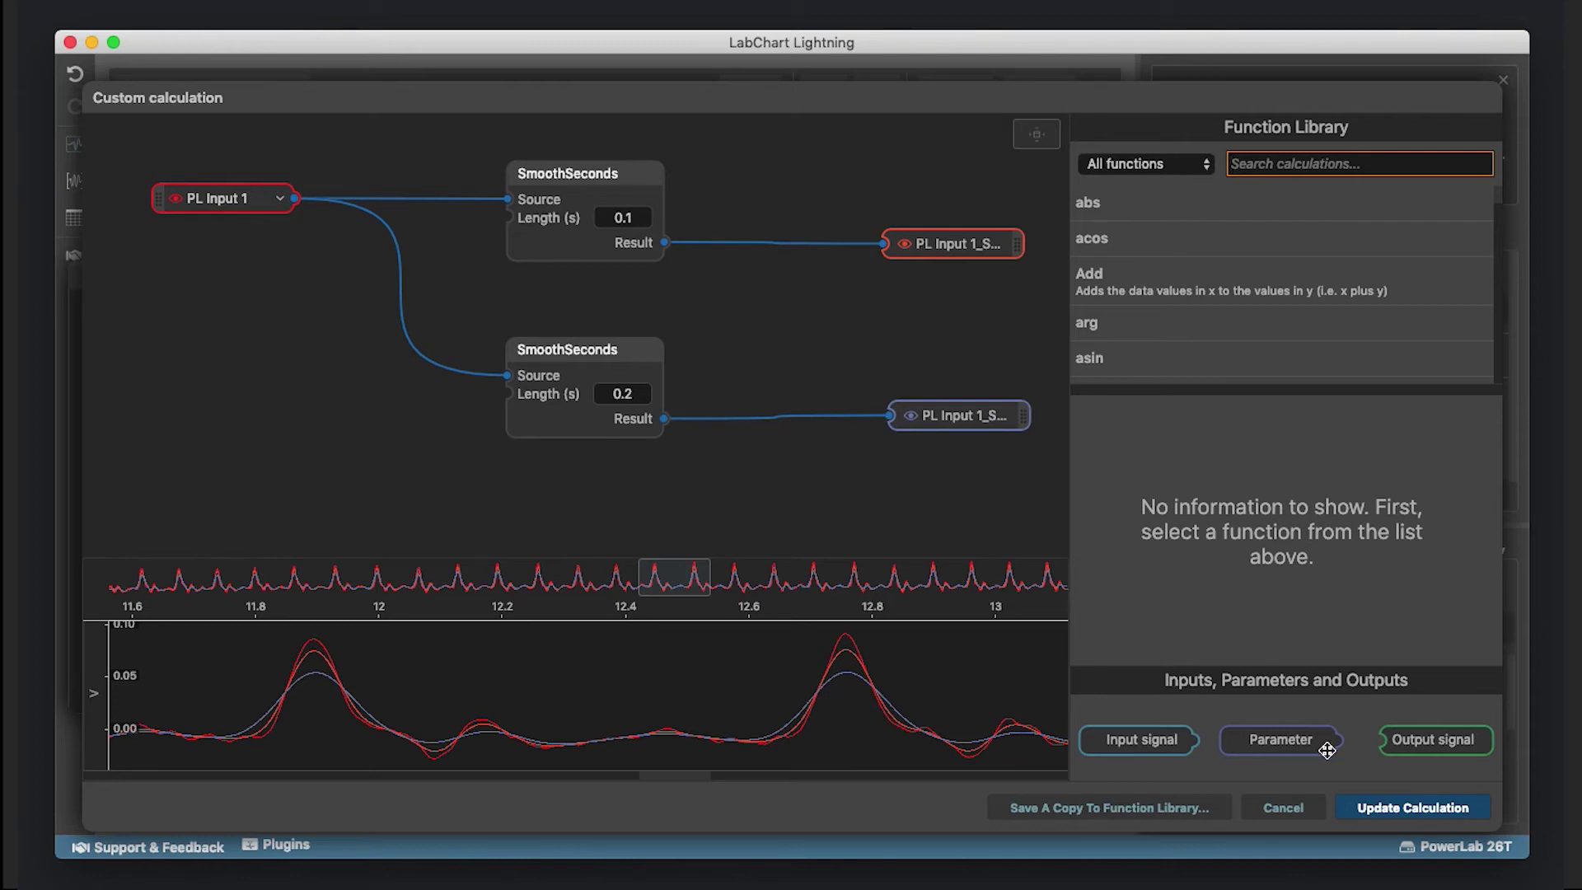
Step: Add a parameter to the custom calculation and name it baseLength
{"action": "left_click_drag", "start_coordinate": [1316, 744], "coordinate": [266, 462]}
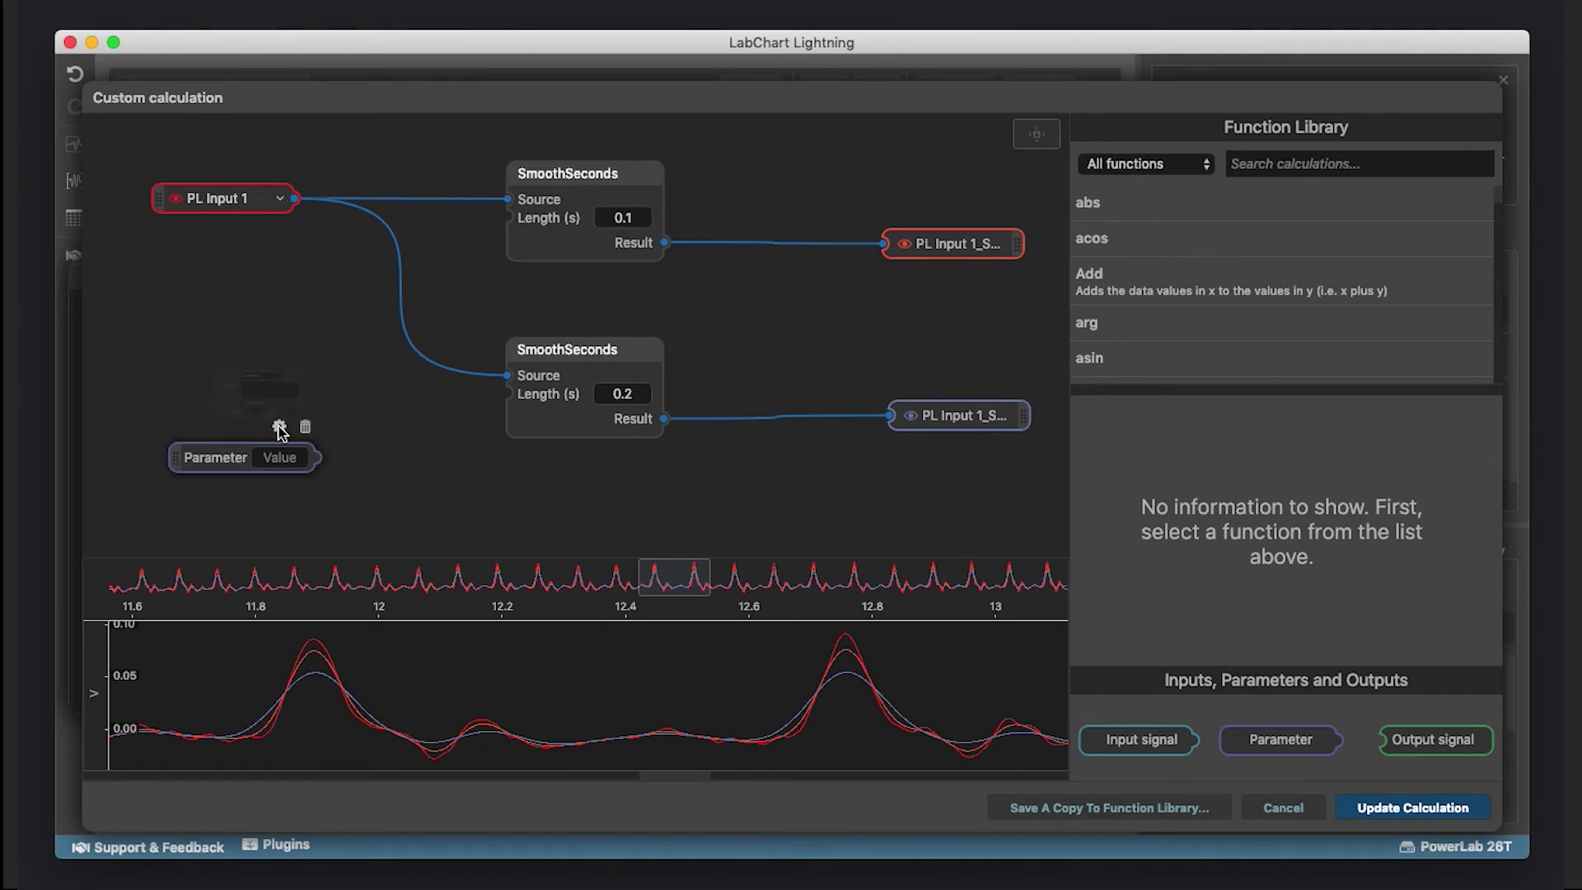
{"action": "left_click", "coordinate": [279, 427]}
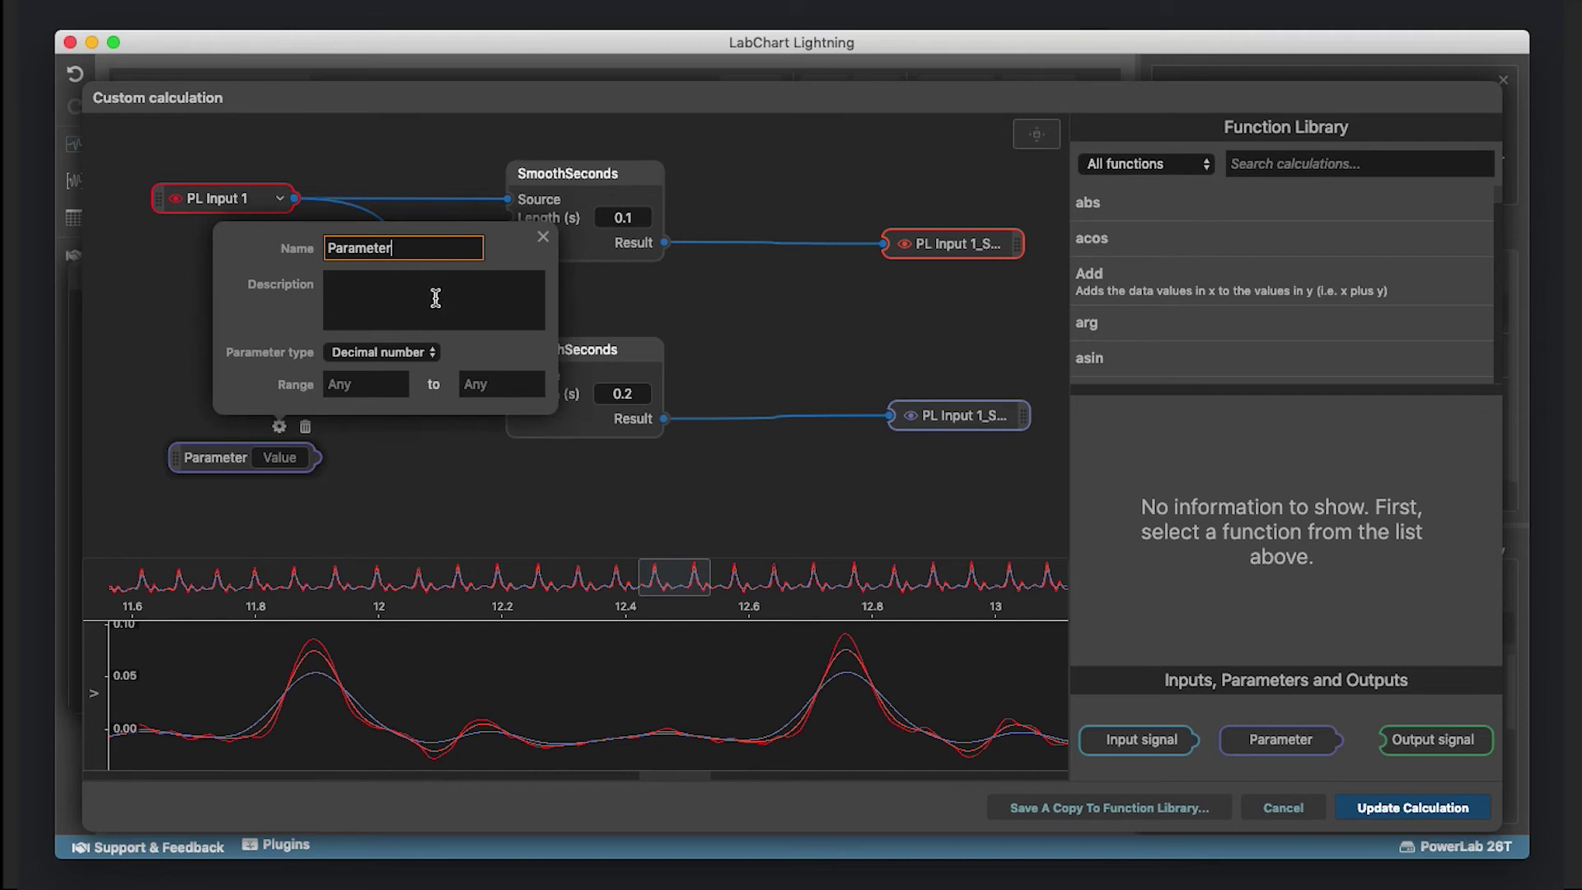
{"action": "left_click_drag", "start_coordinate": [403, 249], "coordinate": [296, 250]}
{"action": "type", "text": "baseLeng"}
{"action": "type", "text": "th"}
Step: Limit the baseLength parameter to a range of 0.1 to 1.0 and close its settings
{"action": "left_click", "coordinate": [353, 384]}
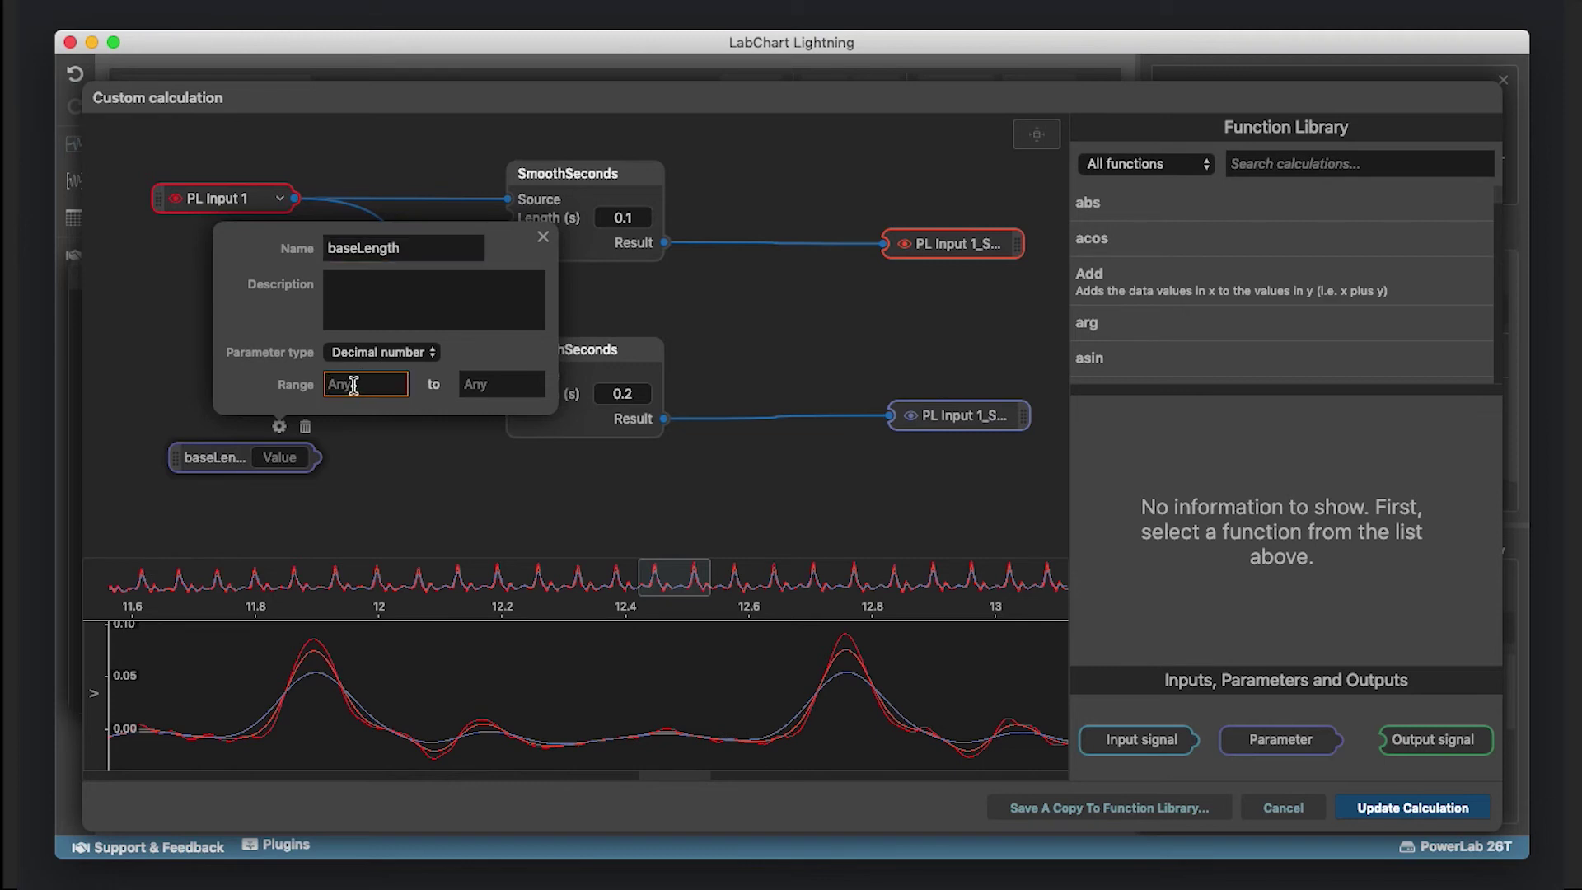
{"action": "type", "text": "0.1"}
{"action": "left_click", "coordinate": [500, 381]}
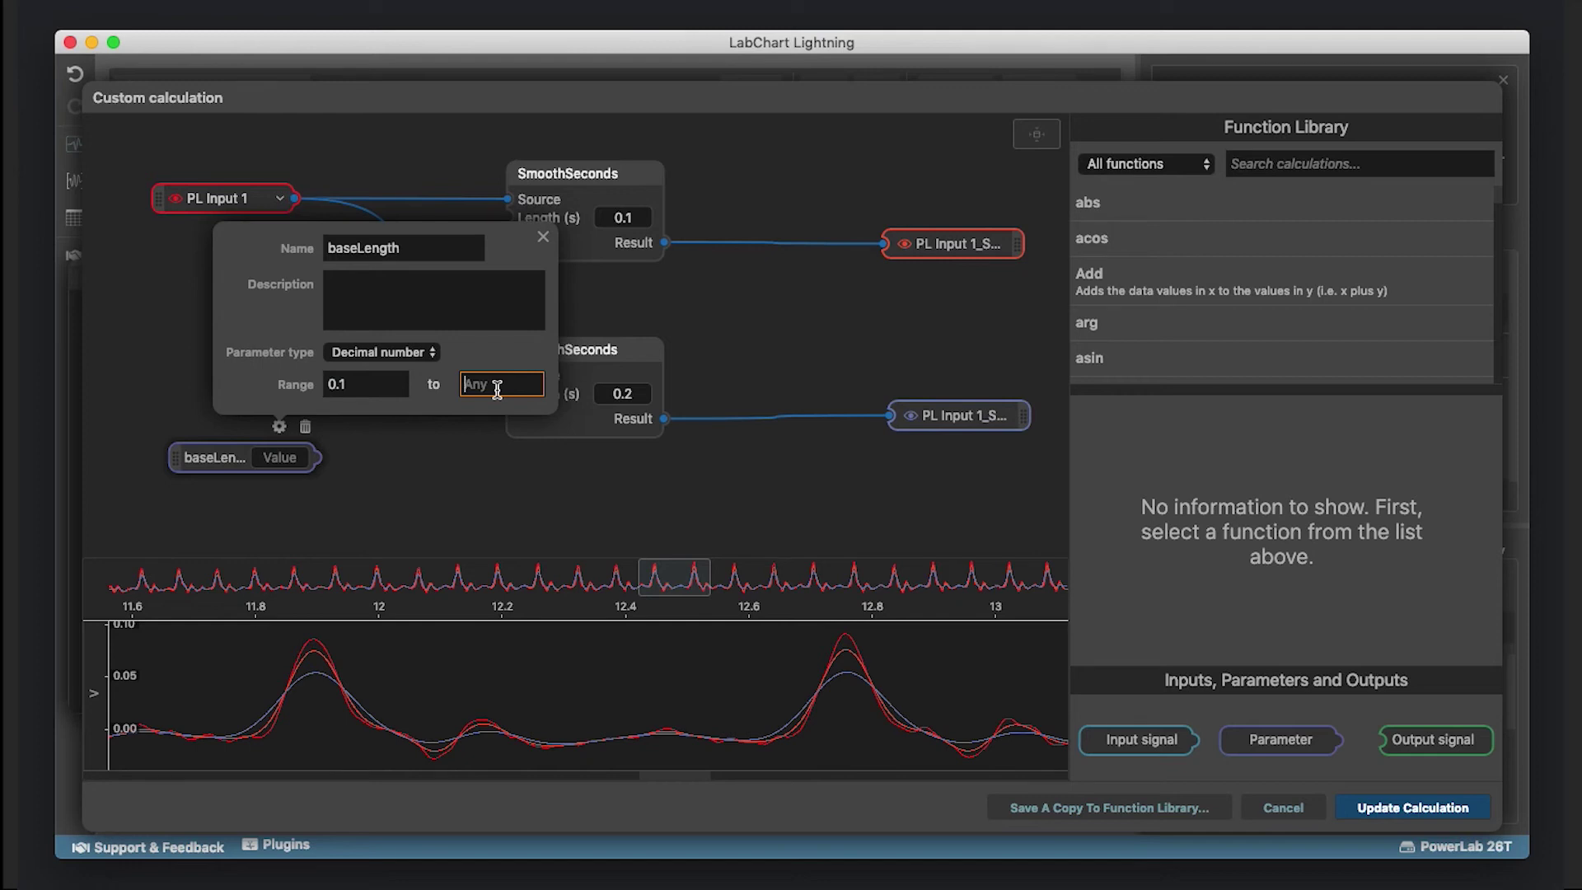
{"action": "type", "text": "1.0"}
{"action": "left_click", "coordinate": [543, 237]}
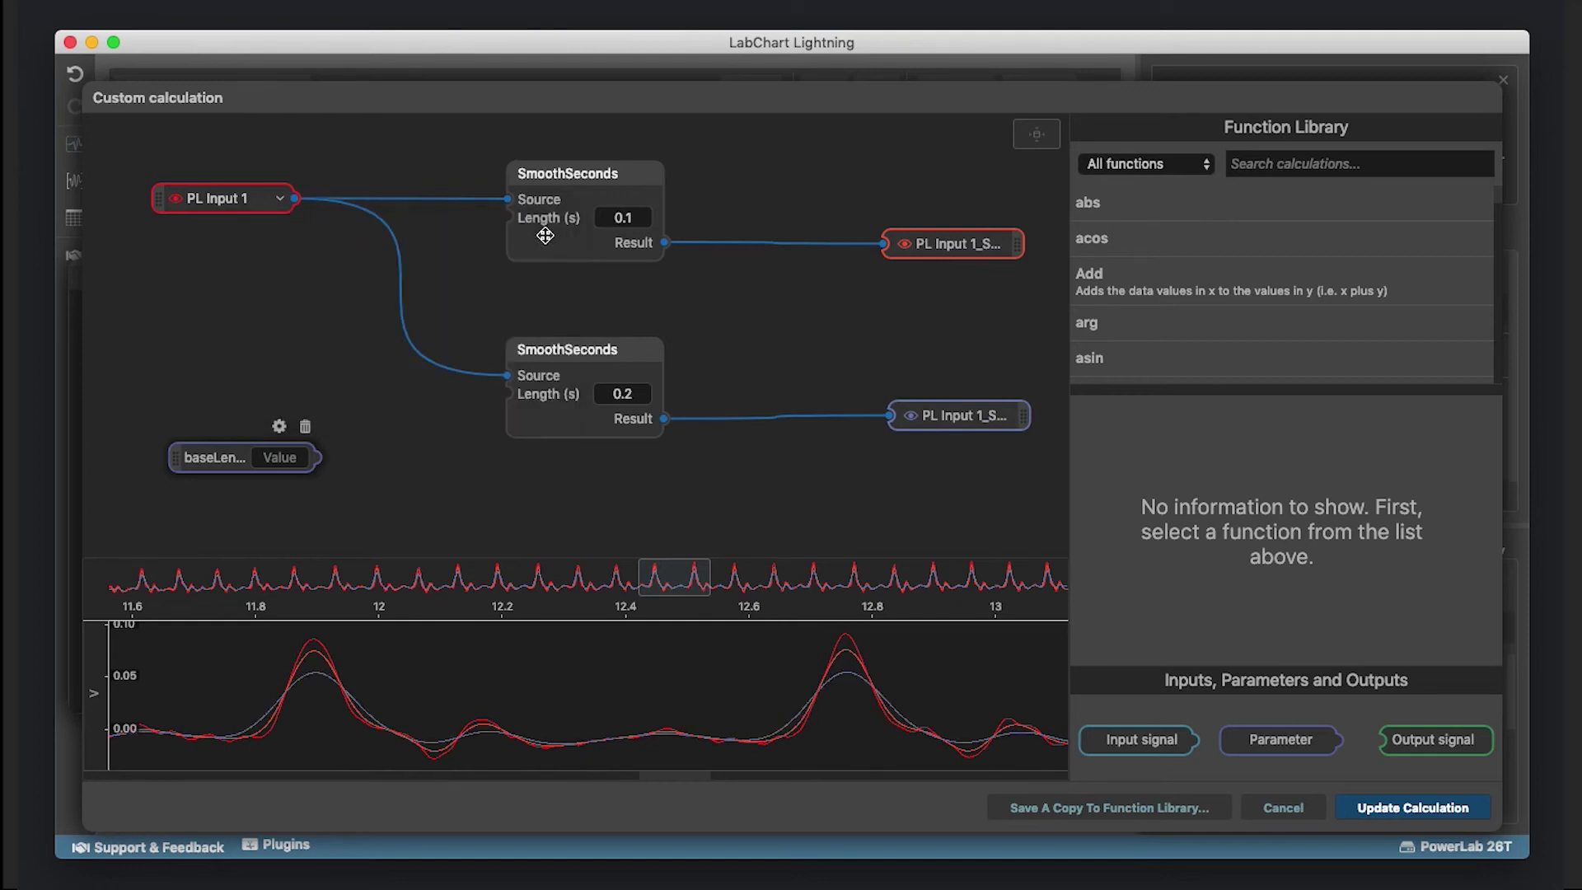
Step: Set baseLength to 0.1 and connect it to the Length inputs of both SmoothSeconds functions
{"action": "left_click", "coordinate": [281, 459]}
{"action": "type", "text": "0.1"}
{"action": "left_click_drag", "start_coordinate": [316, 458], "coordinate": [511, 223]}
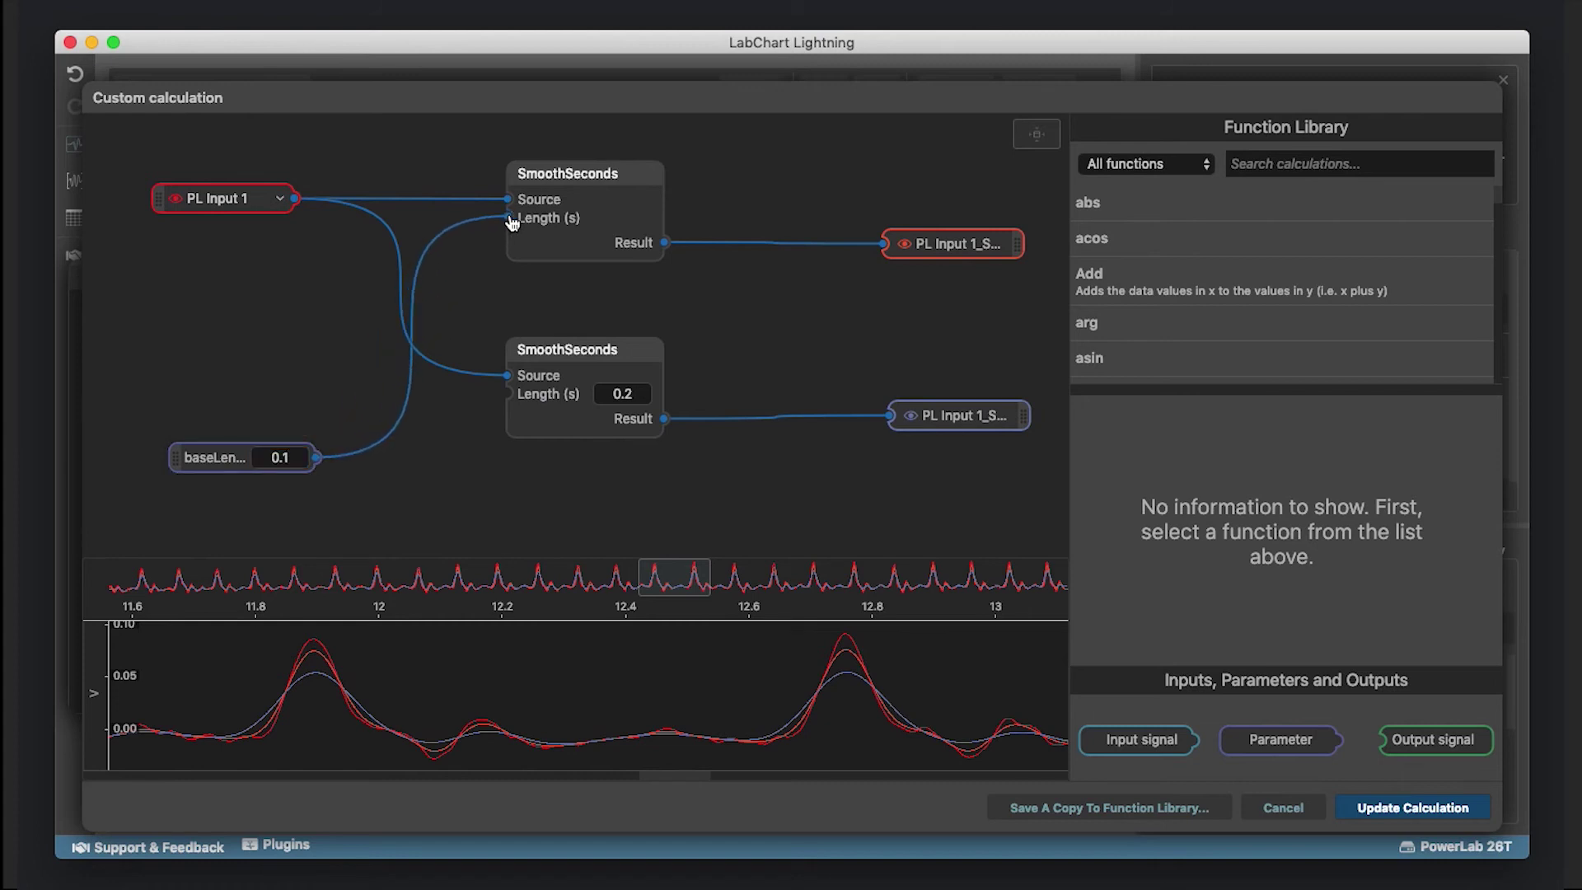
{"action": "left_click_drag", "start_coordinate": [320, 464], "coordinate": [507, 395]}
{"action": "left_click_drag", "start_coordinate": [196, 505], "coordinate": [586, 381]}
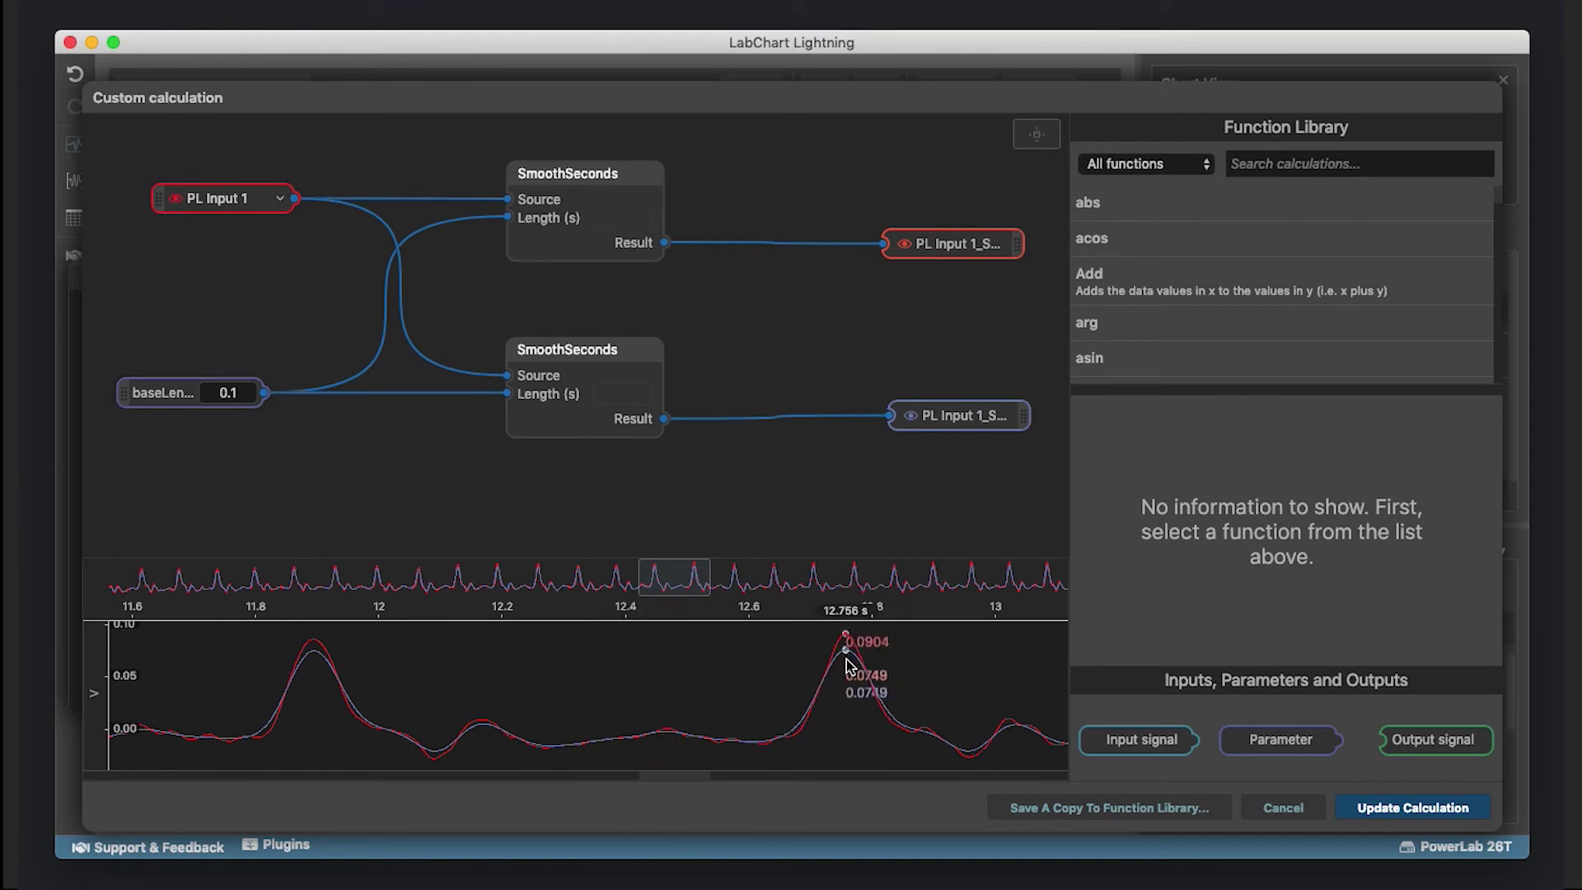
Step: Insert a Multiply function on the connection between baseLength and the second SmoothSeconds Length, arranging the nodes so the wiring is clear
{"action": "left_click", "coordinate": [1292, 164]}
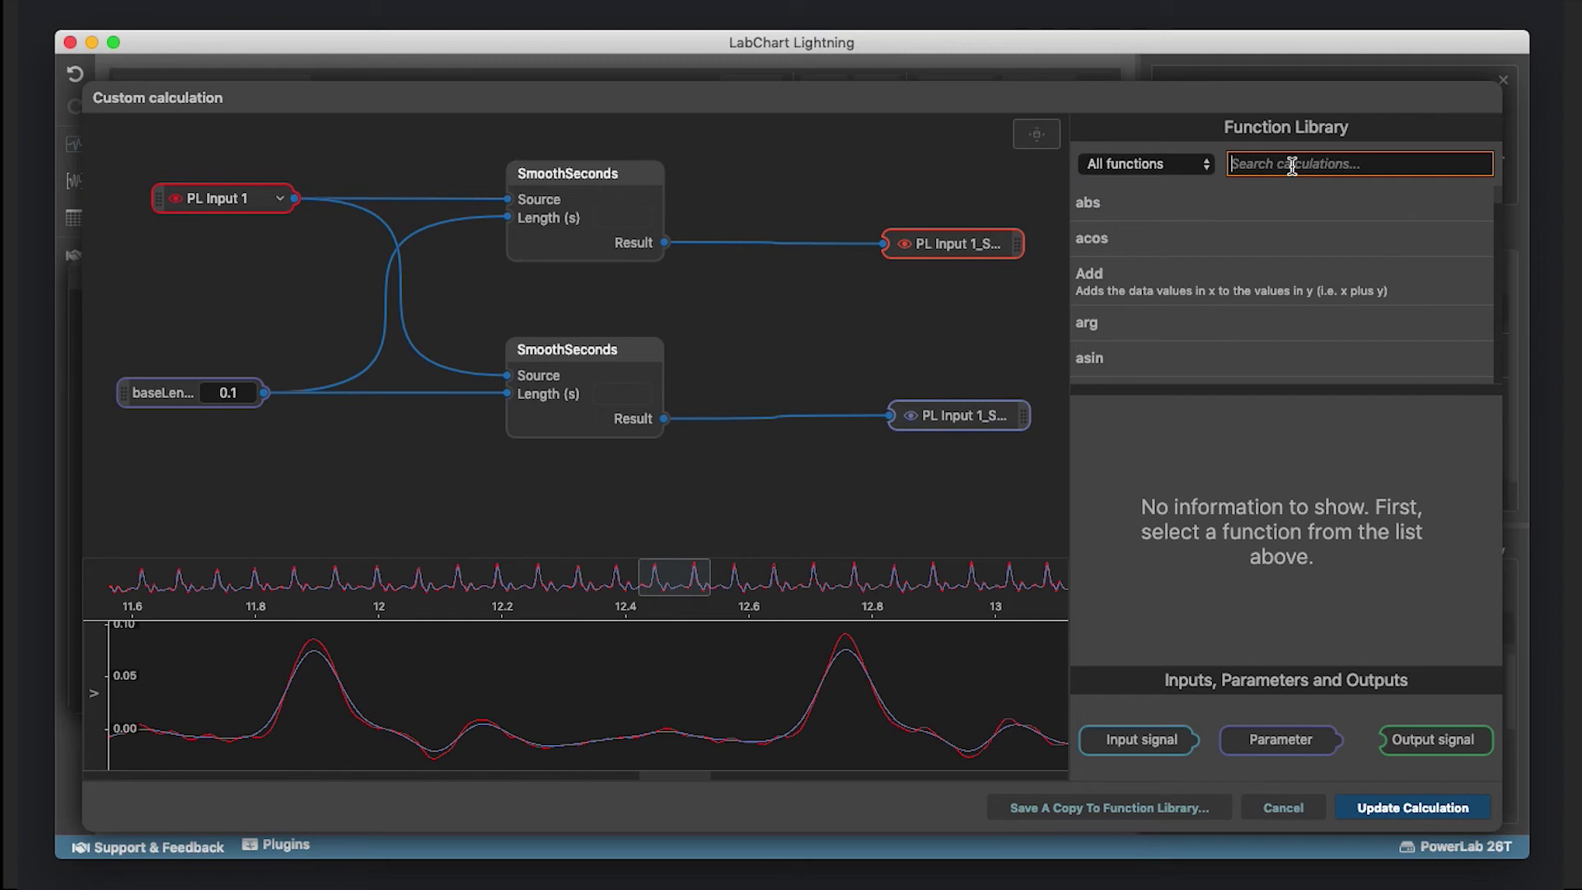
{"action": "type", "text": "multi"}
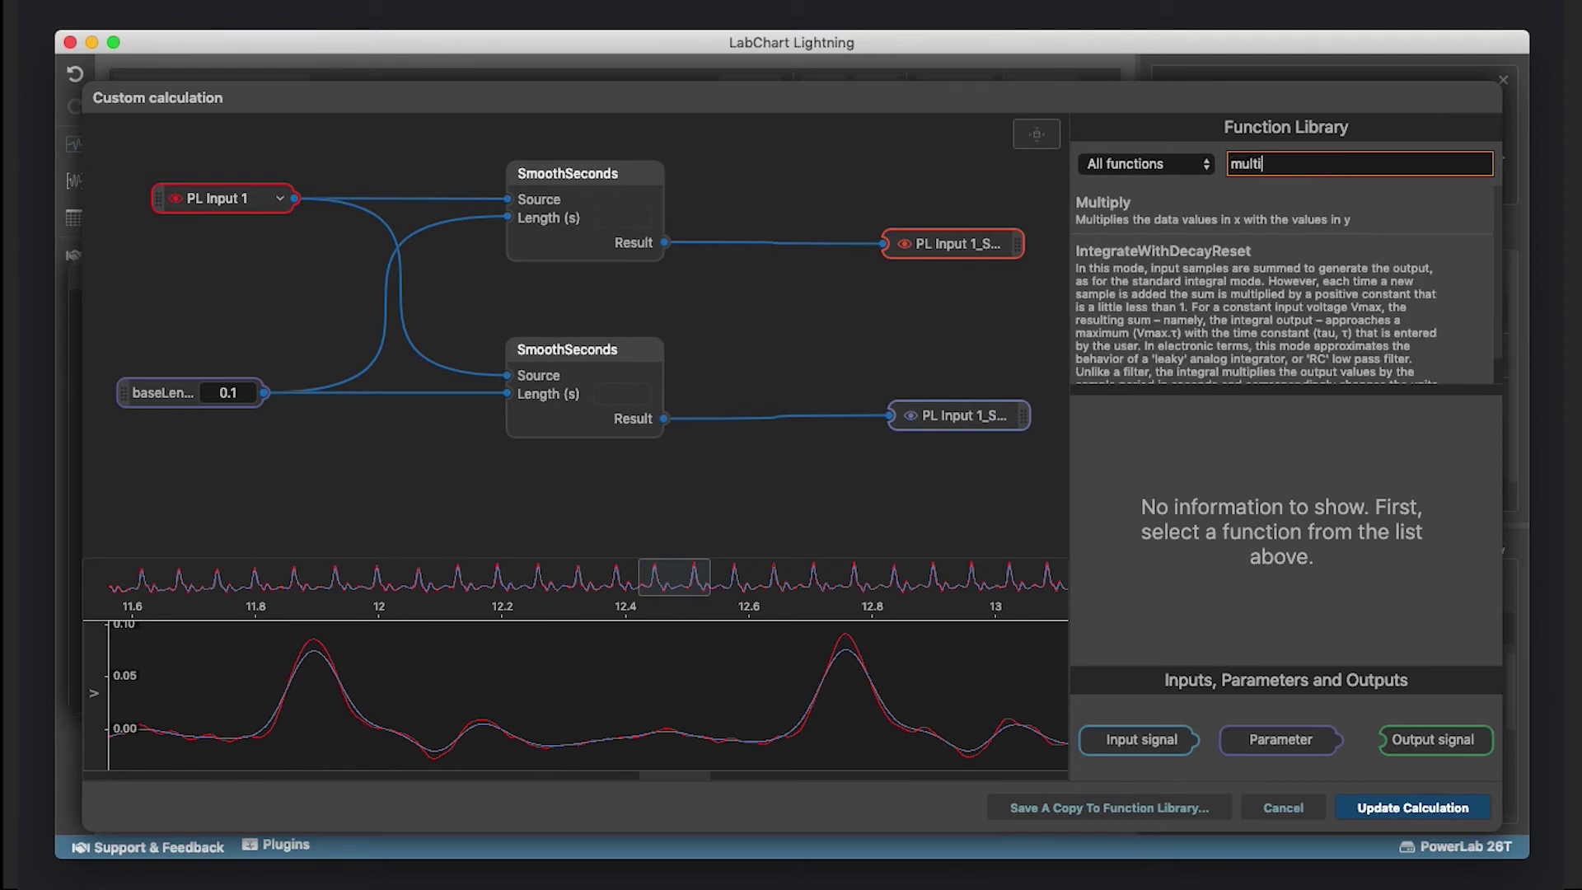
{"action": "left_click", "coordinate": [1126, 212]}
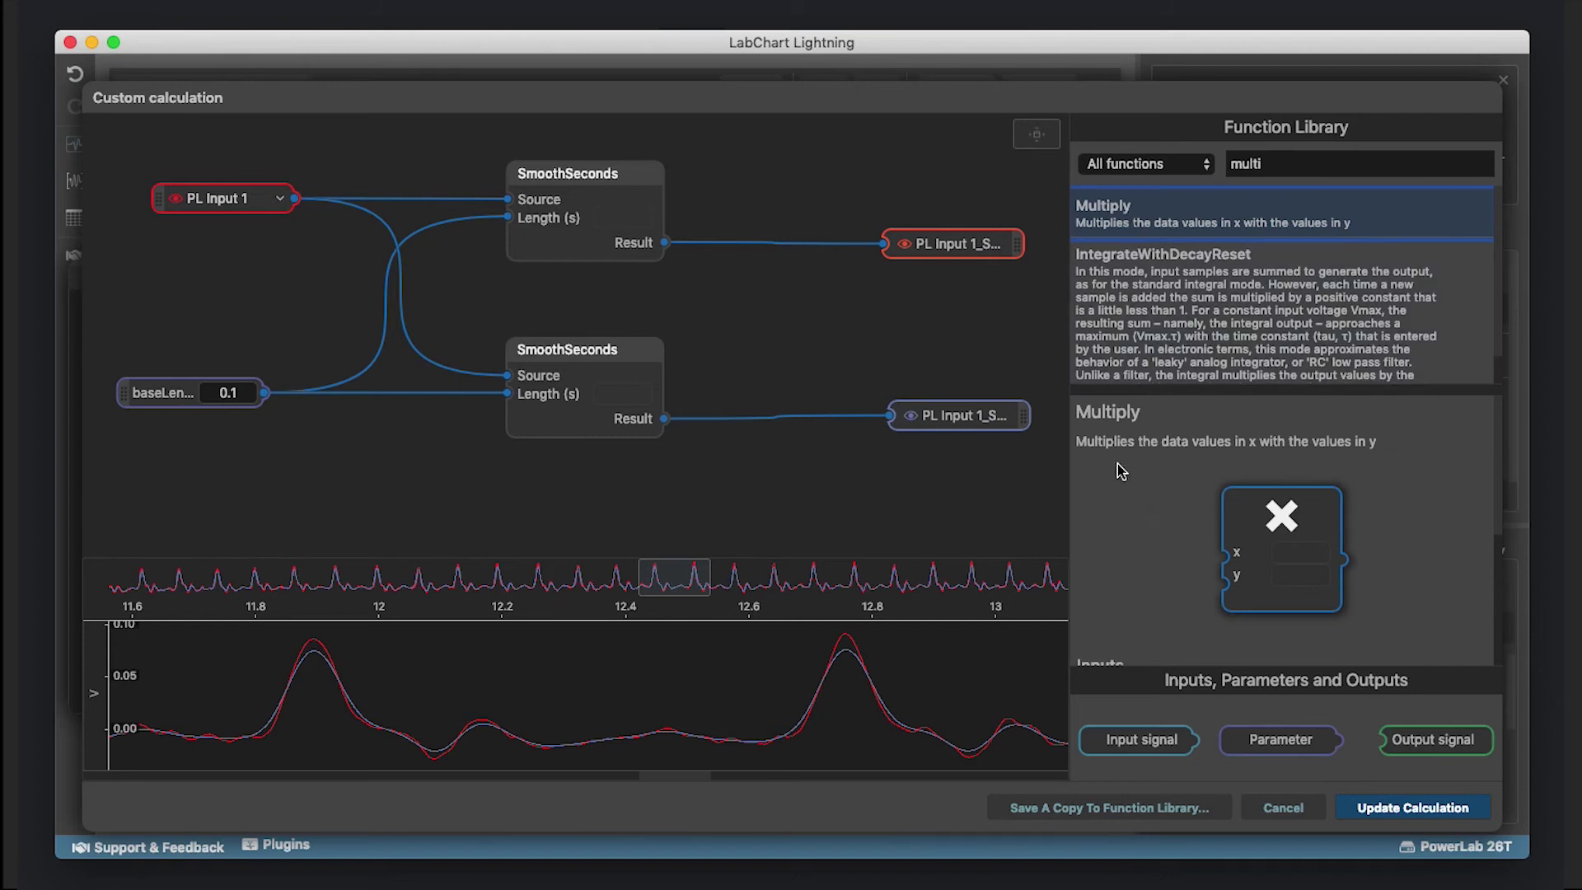
{"action": "left_click_drag", "start_coordinate": [1287, 521], "coordinate": [400, 401]}
{"action": "left_click_drag", "start_coordinate": [406, 334], "coordinate": [416, 423]}
{"action": "left_click_drag", "start_coordinate": [157, 399], "coordinate": [134, 389]}
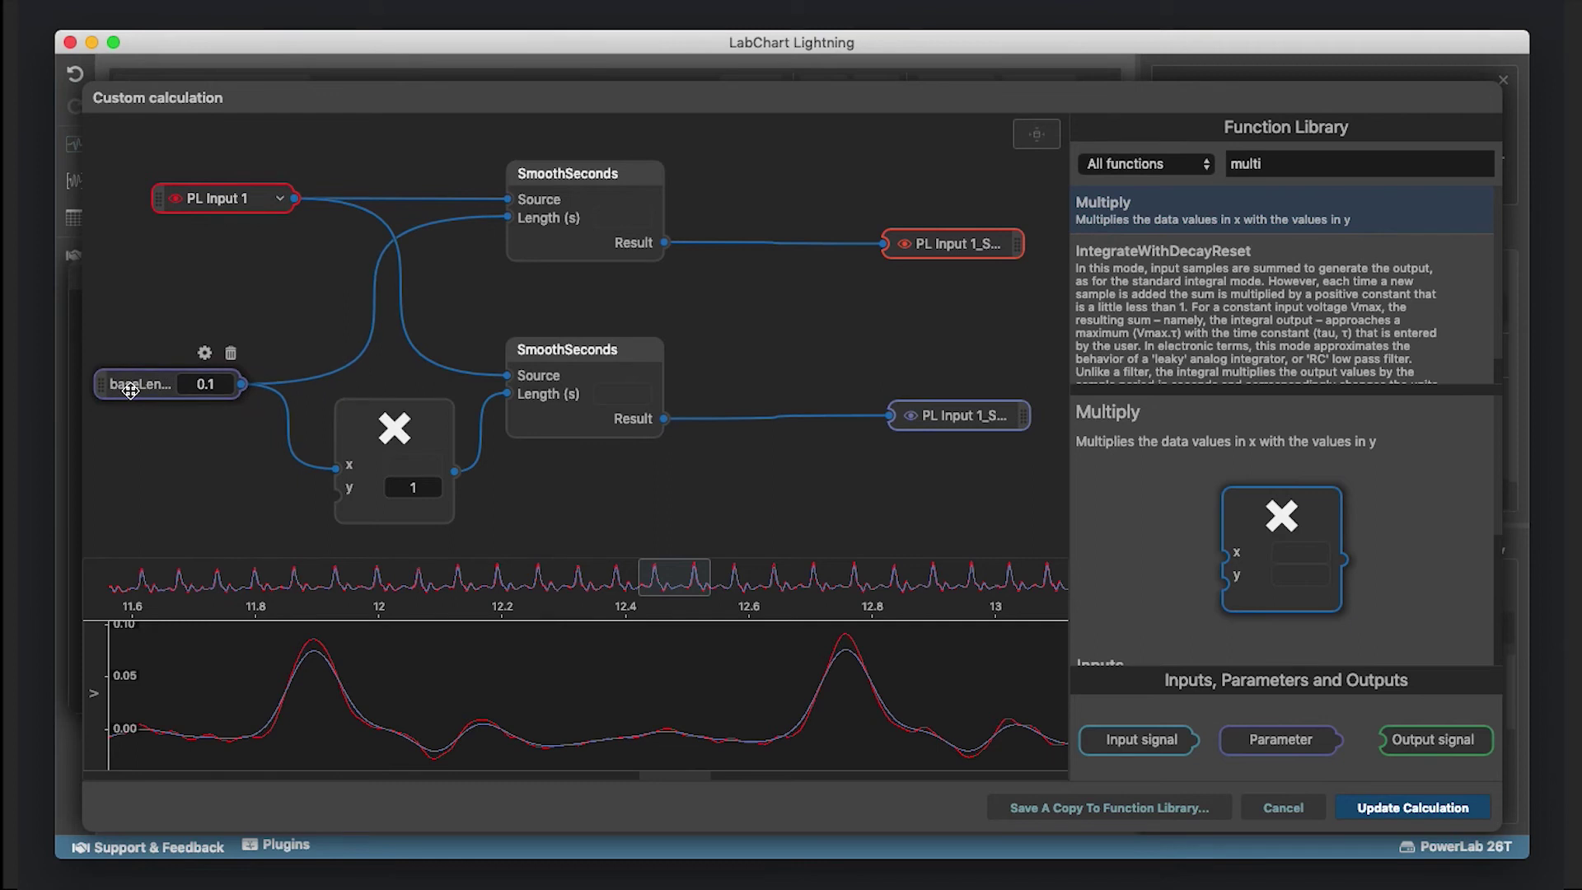
Step: Set the Multiply function's y value to 2 and examine the smoothed traces closely in the preview
{"action": "left_click", "coordinate": [430, 489]}
{"action": "double_click", "coordinate": [431, 488]}
{"action": "type", "text": "2"}
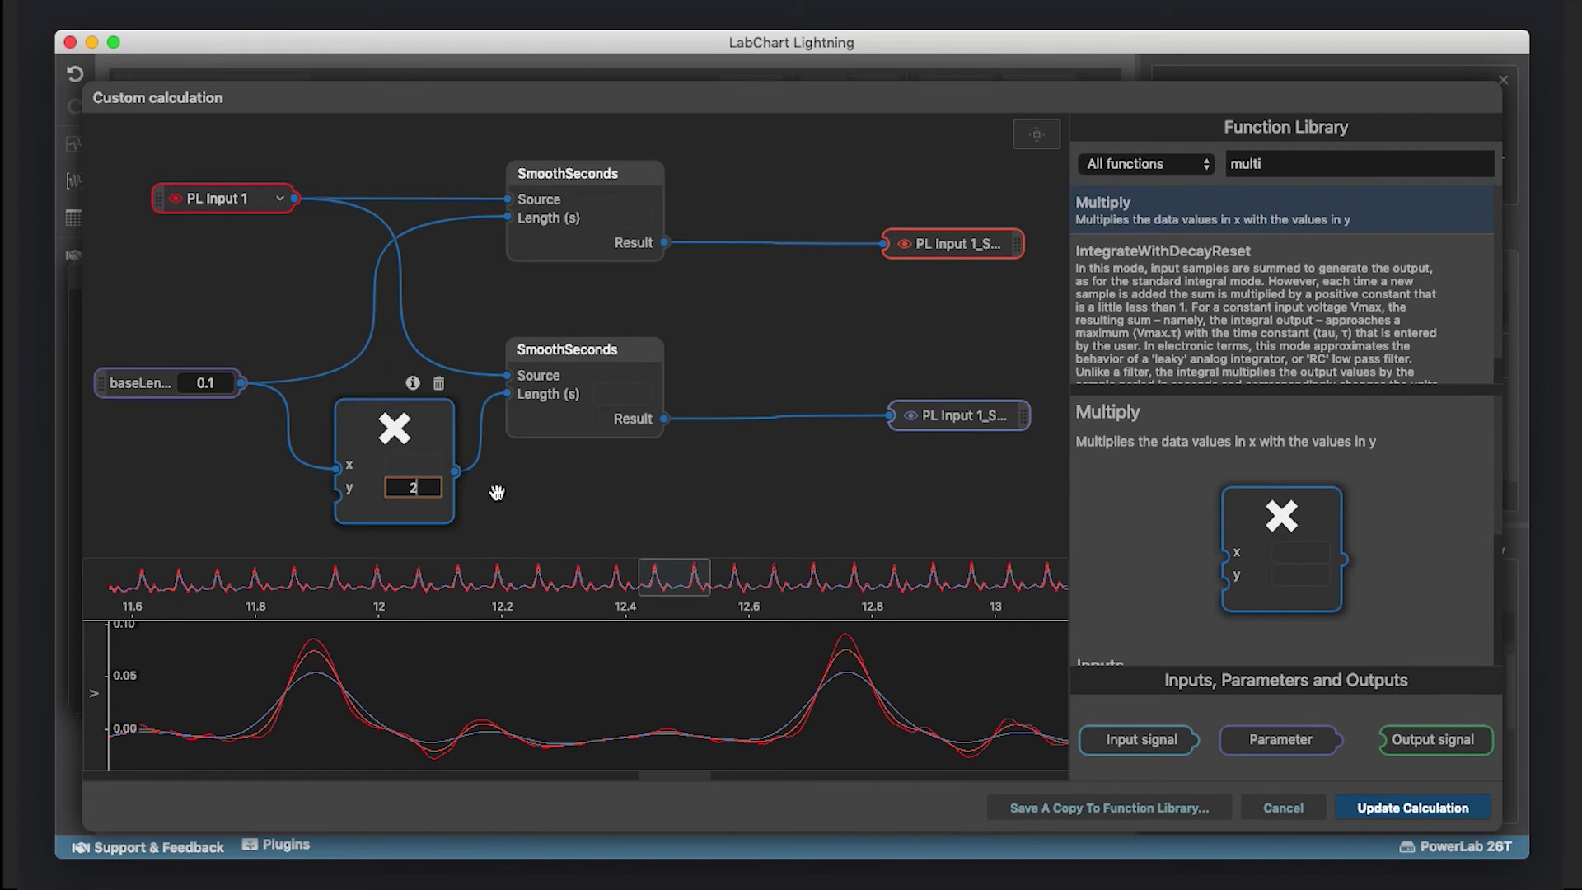
{"action": "scroll", "coordinate": [904, 711], "scroll_direction": "up", "scroll_amount": 3}
{"action": "scroll", "coordinate": [904, 711], "scroll_direction": "up", "scroll_amount": 2}
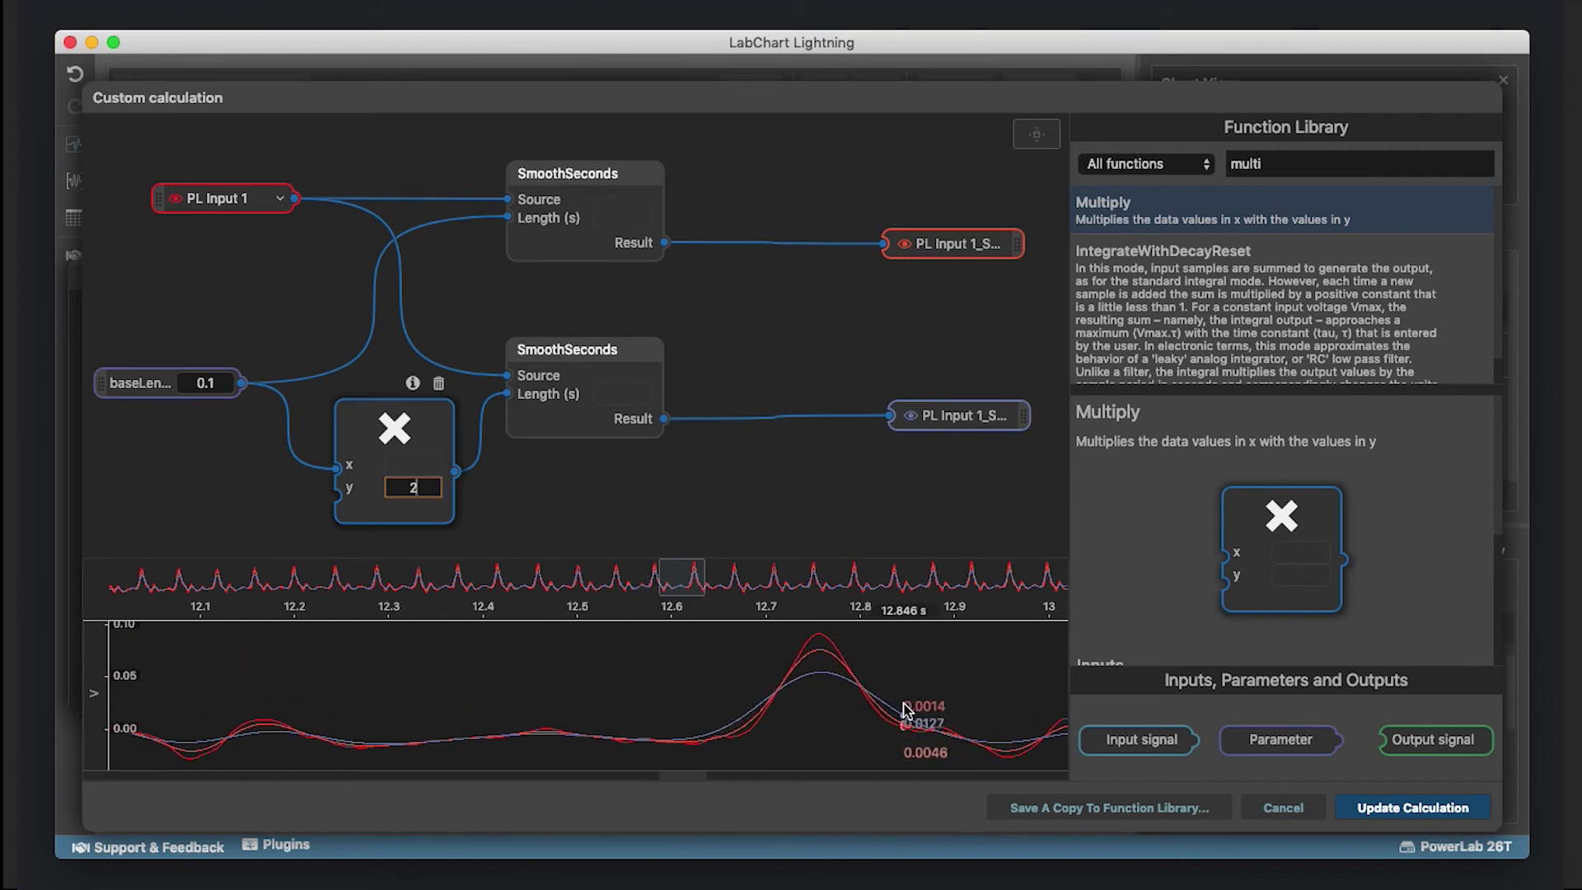
{"action": "left_click", "coordinate": [747, 488]}
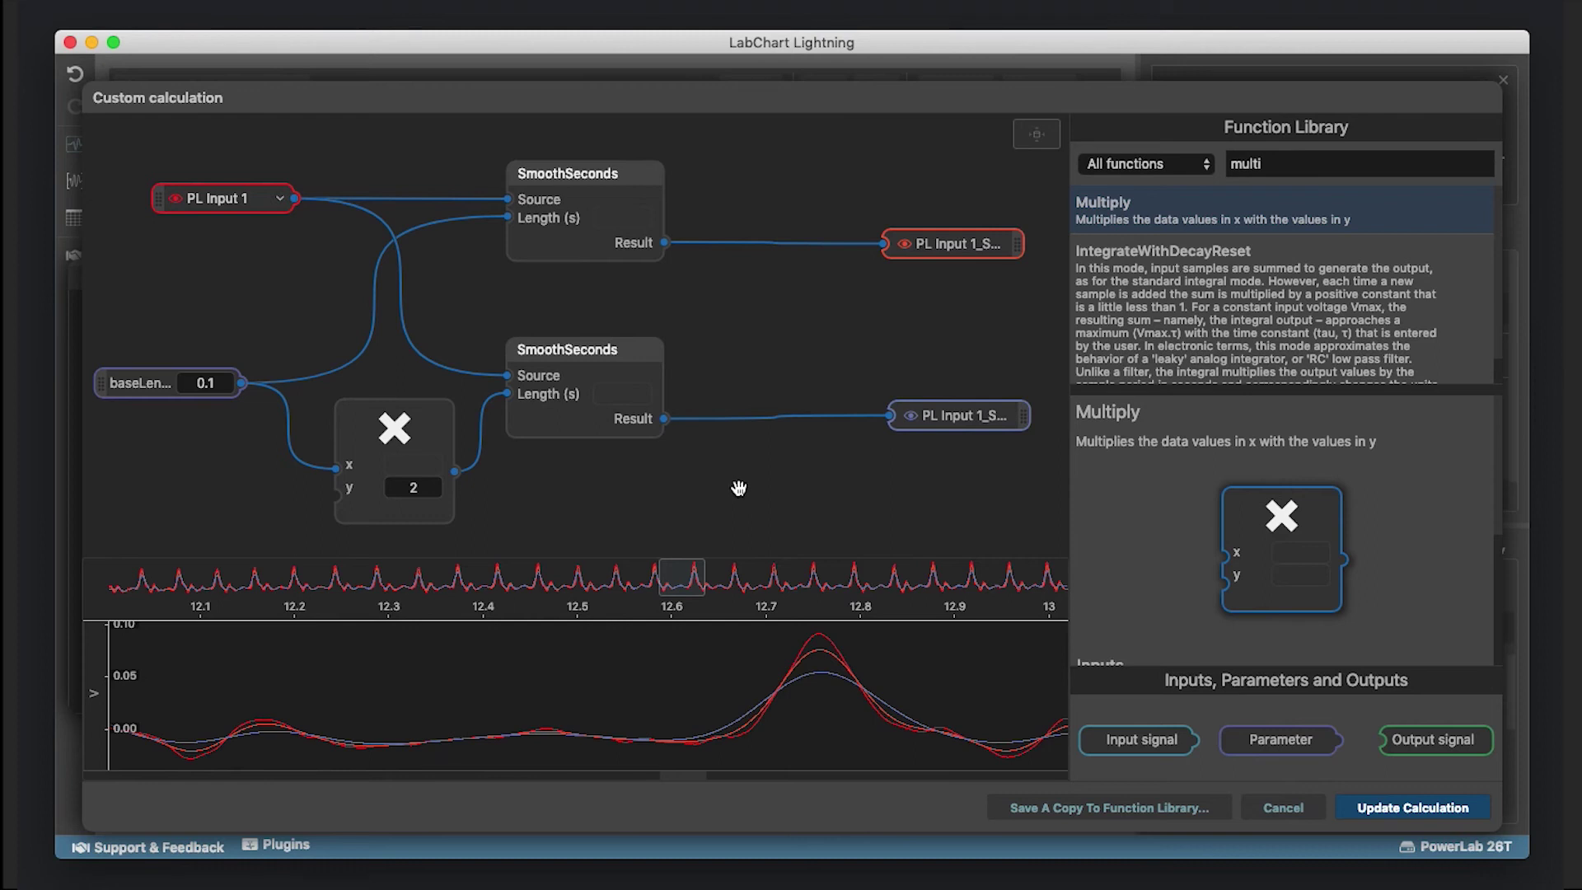
Step: Save the calculation to the library as MultiSmooth, described "Smooths a signal. Produces two outputs - one at 1 x the length, and once with 2x the length."
{"action": "left_click", "coordinate": [1107, 811]}
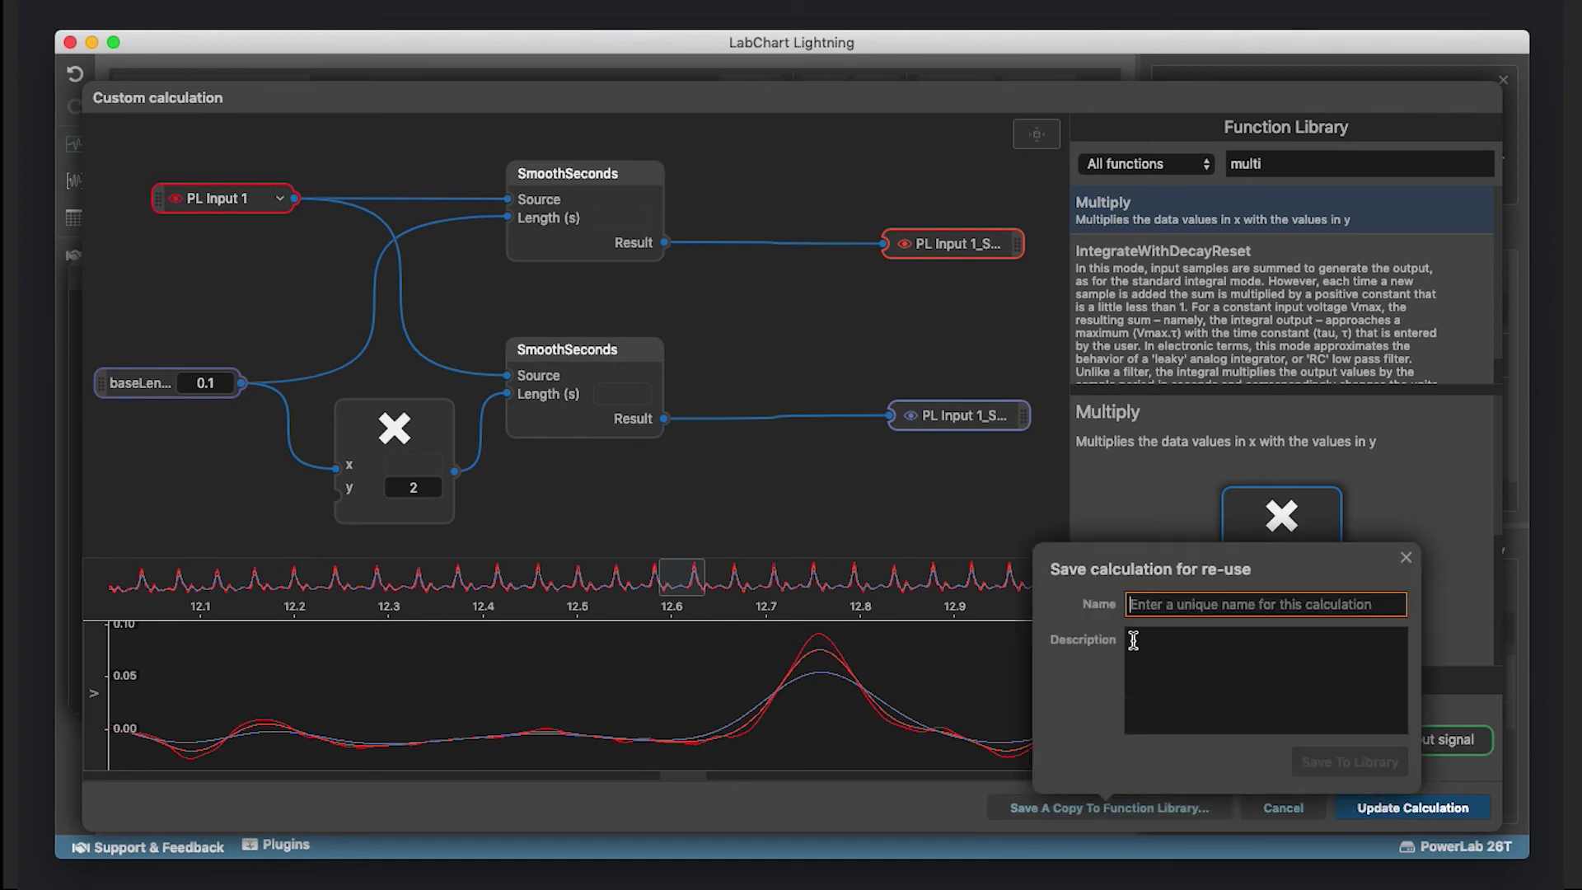
{"action": "type", "text": "MultiSmoo"}
{"action": "left_click", "coordinate": [1179, 646]}
{"action": "type", "text": "Smooth"}
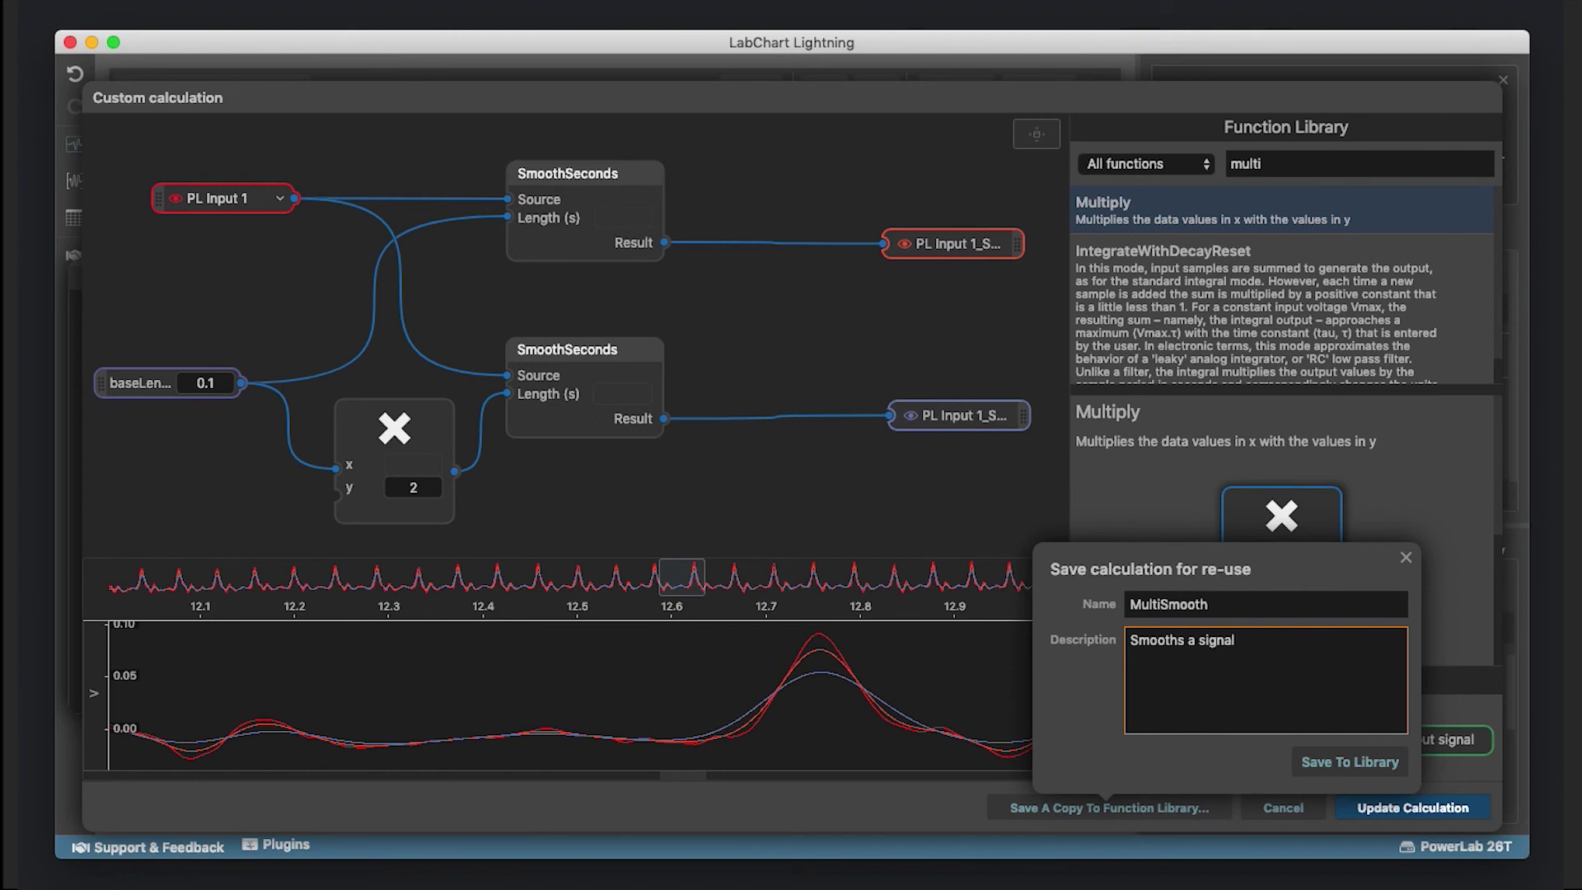
{"action": "type", "text": "s a signal"}
{"action": "type", "text": ". Produces two outputs - one at 1 x the length"}
{"action": "type", "text": ", and once with 2x the length."}
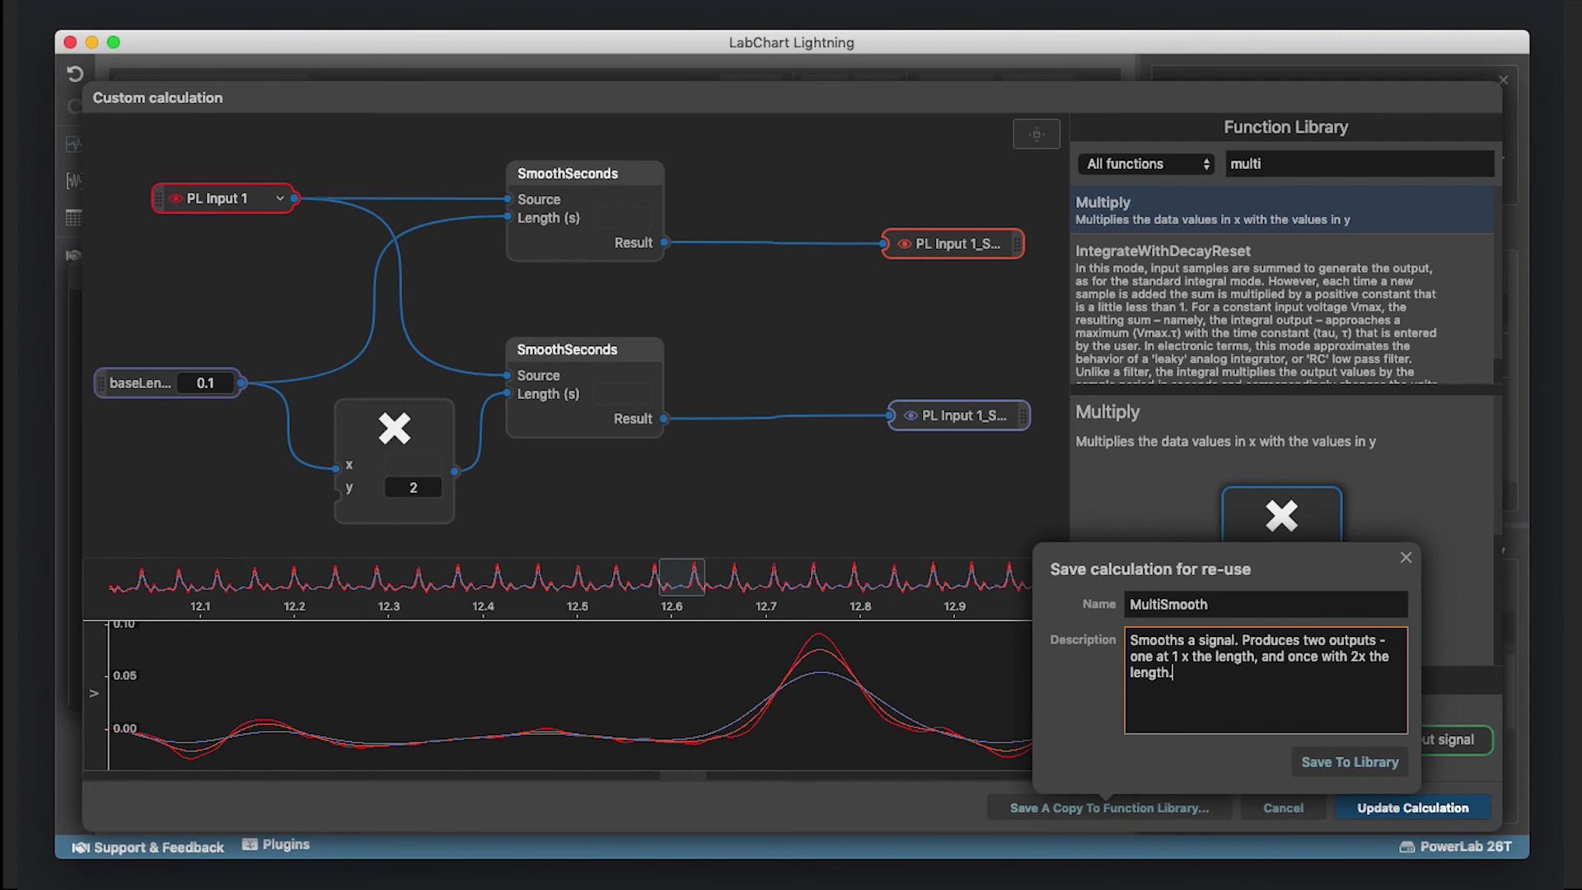
{"action": "left_click", "coordinate": [1350, 760]}
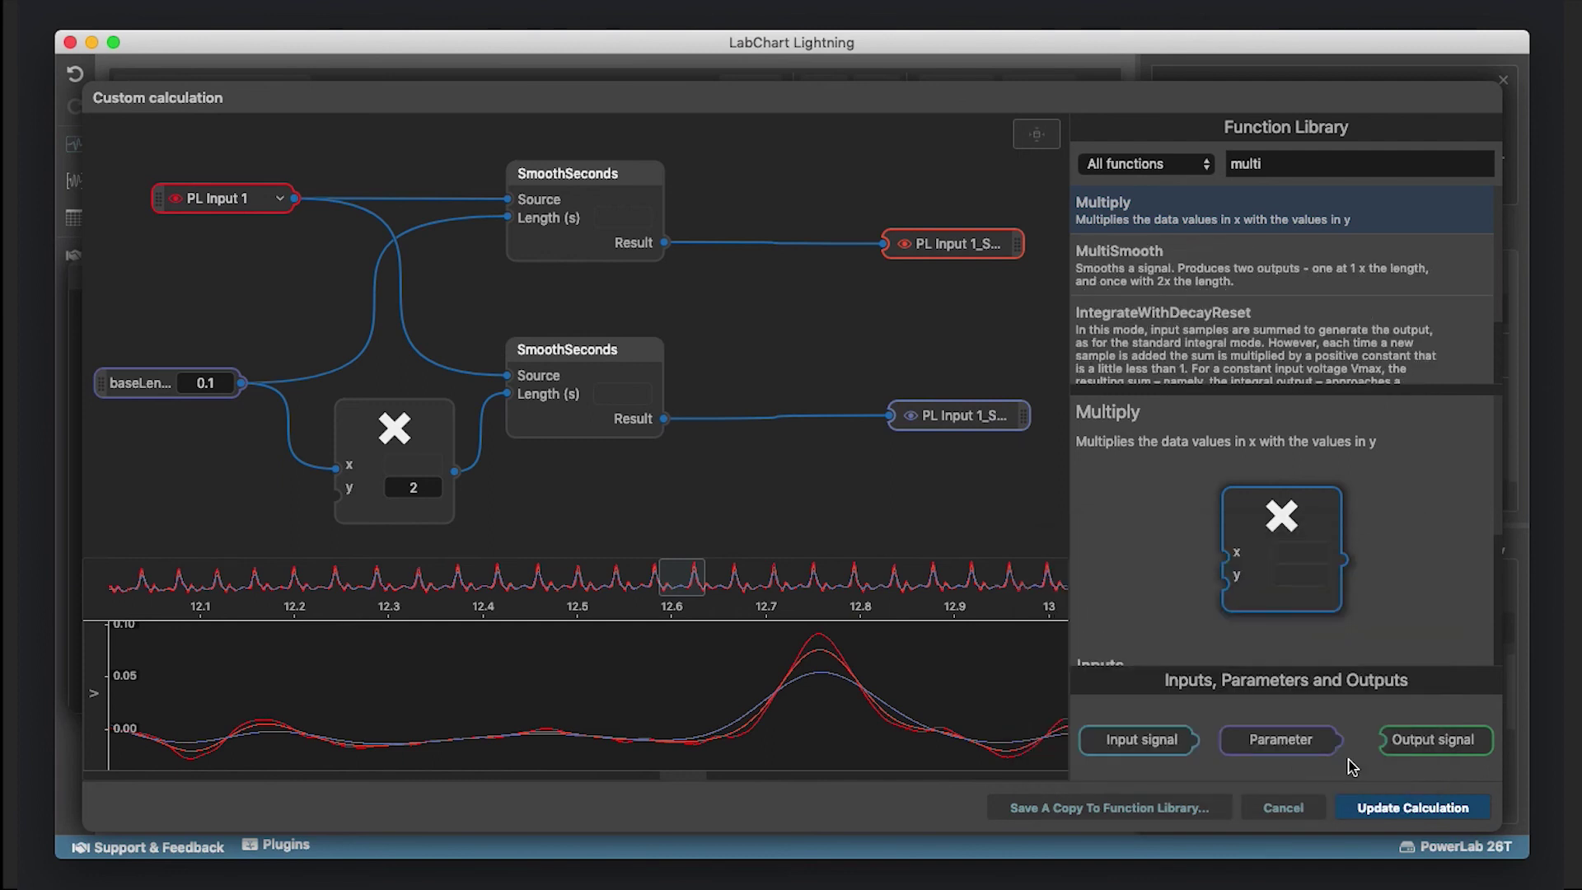
Step: Update the calculation in the chart and close the signal's settings
{"action": "left_click", "coordinate": [1406, 809]}
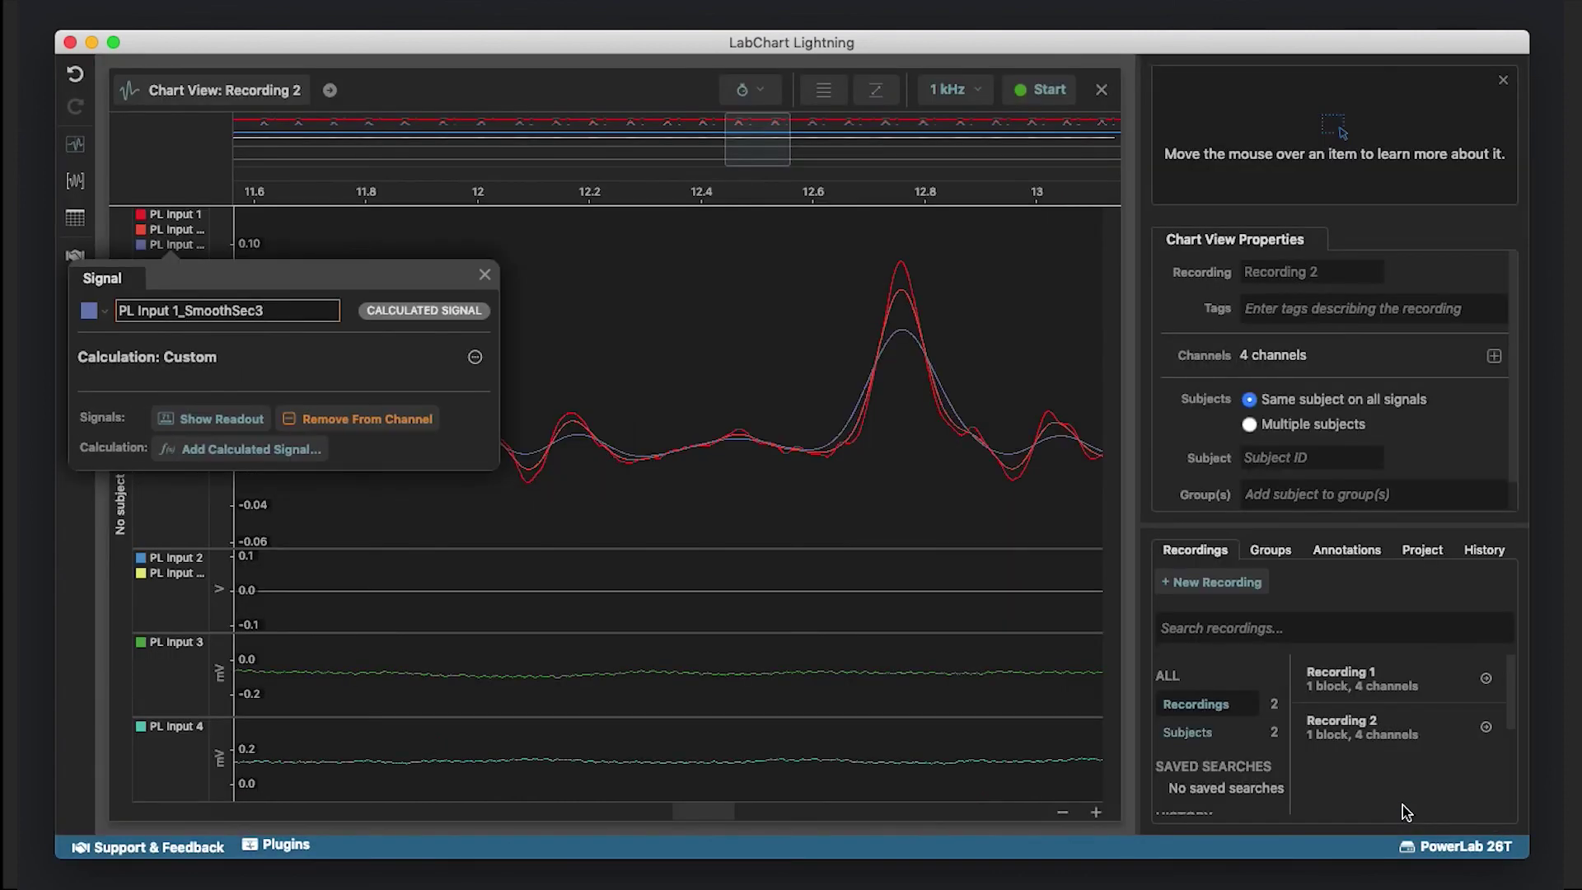
{"action": "left_click", "coordinate": [537, 307]}
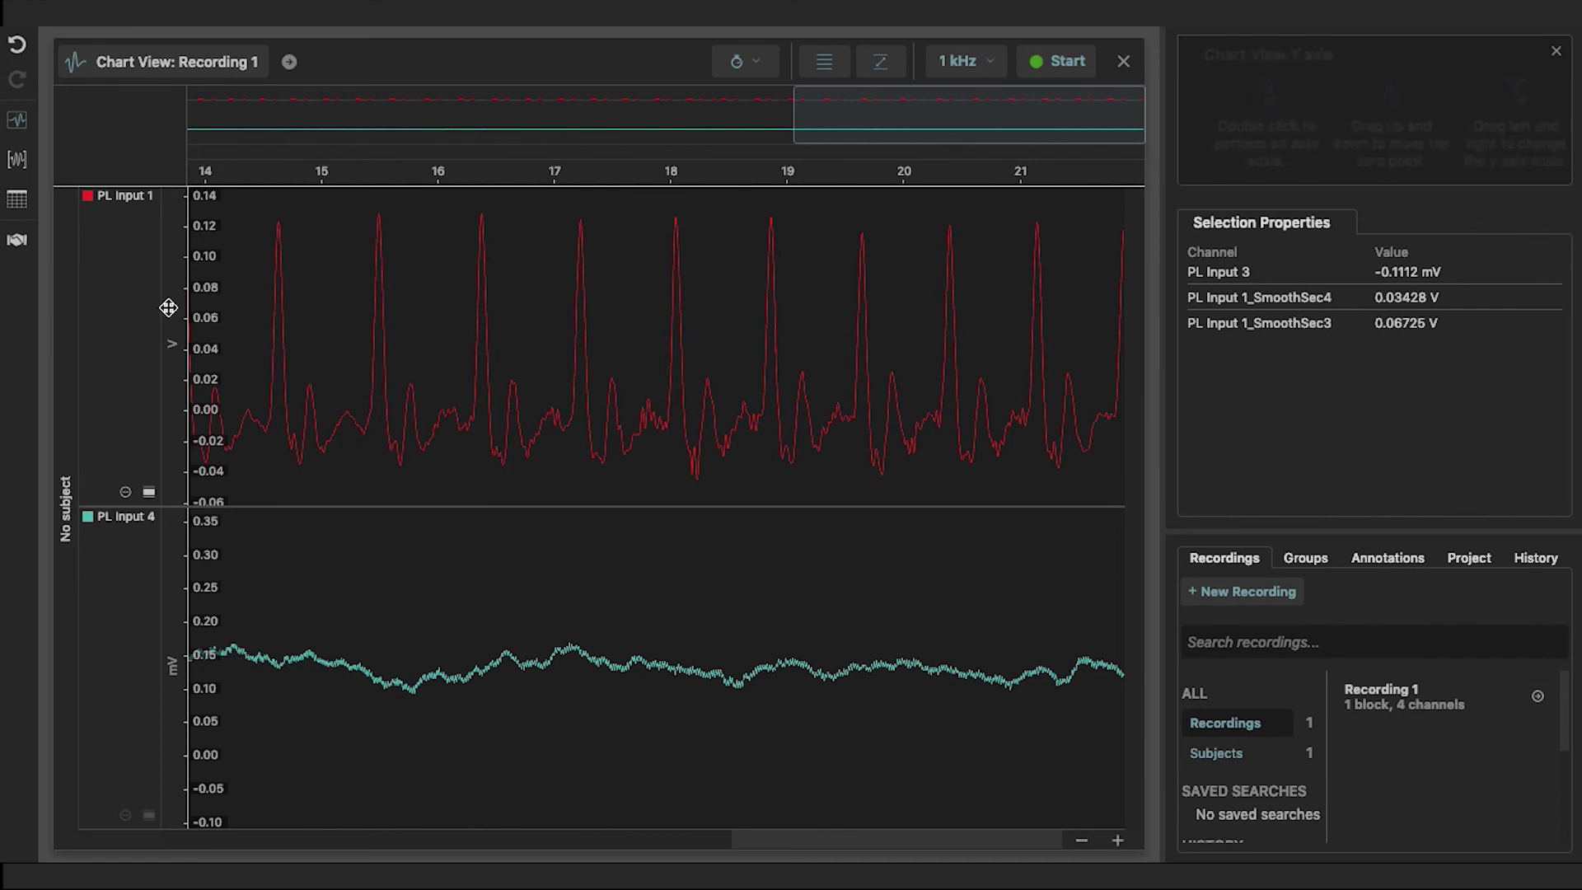
Step: Choose the saved MultiSmooth calculation for a new calculated signal on PL Input 1 in Recording 1, and autoscale the preview
{"action": "left_click", "coordinate": [125, 197]}
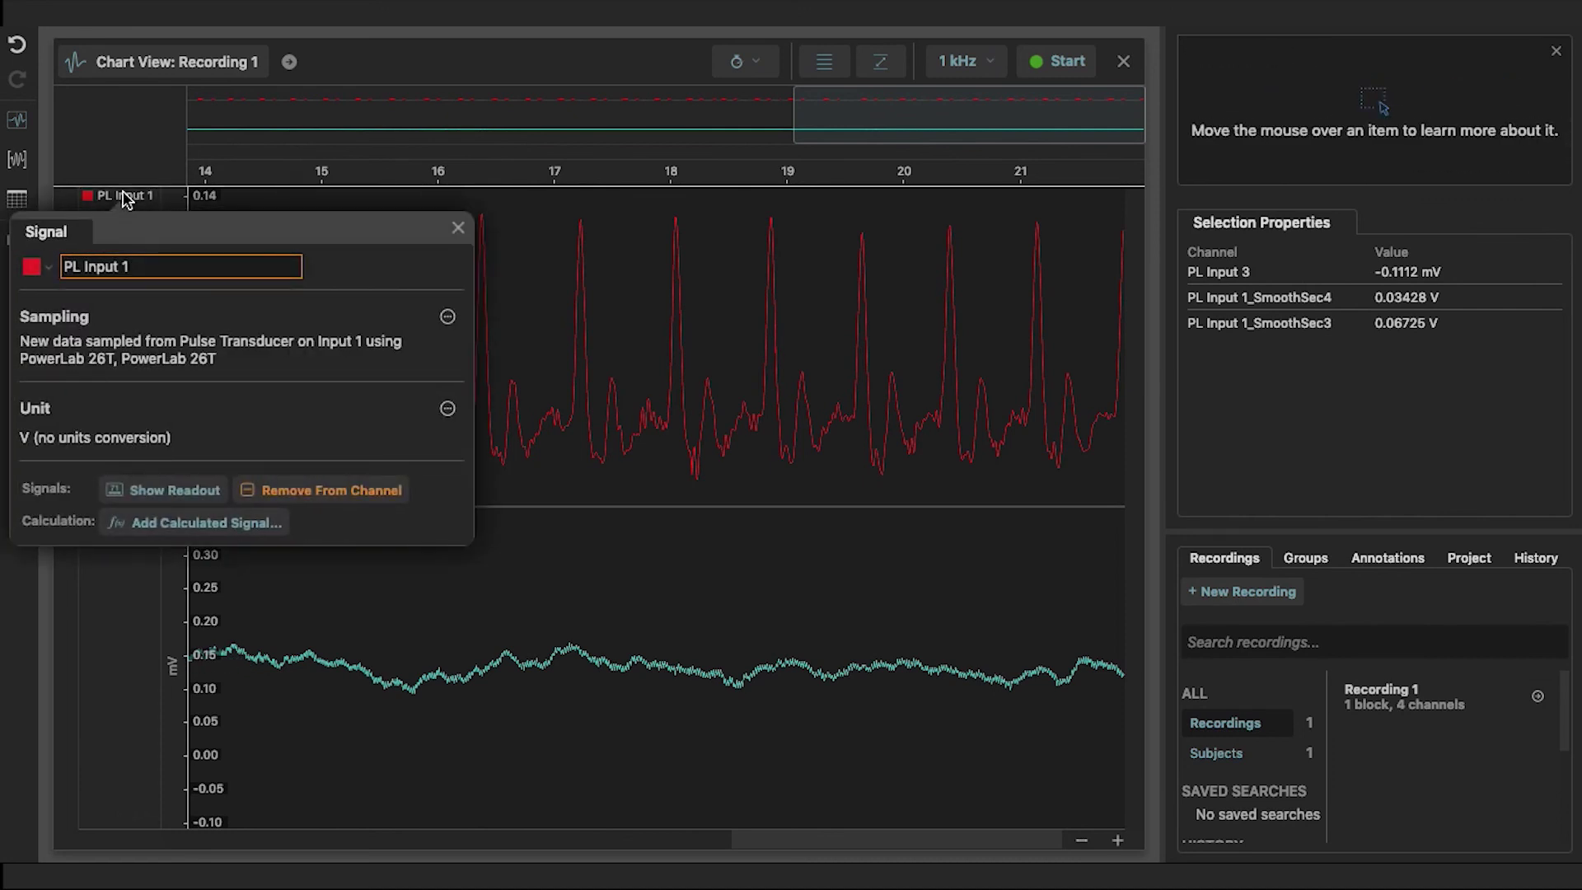
{"action": "left_click", "coordinate": [247, 524]}
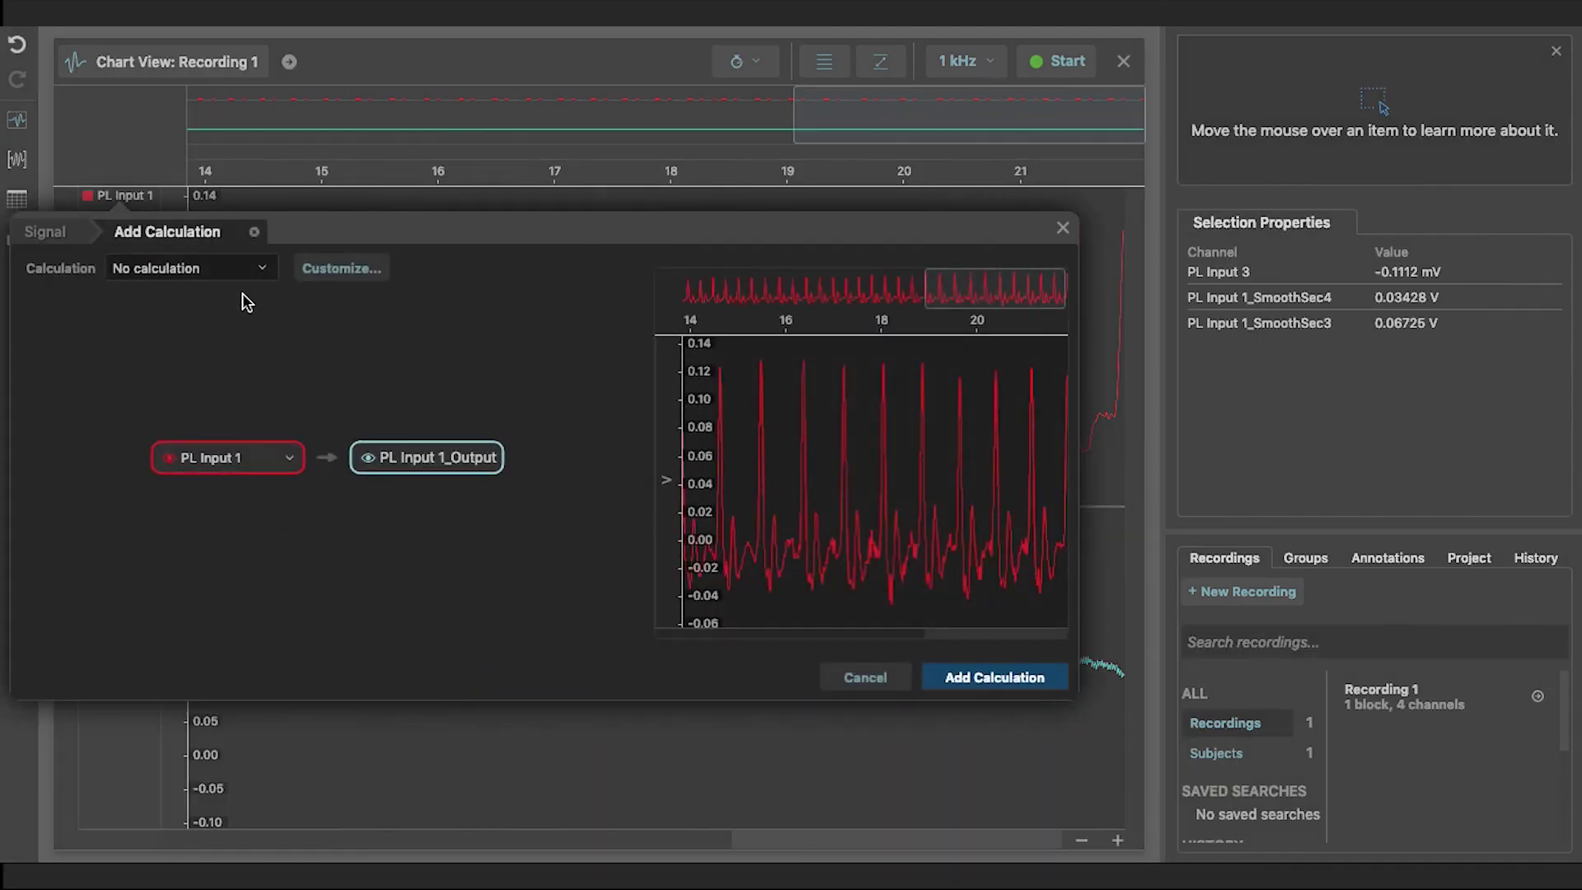
{"action": "left_click", "coordinate": [248, 268]}
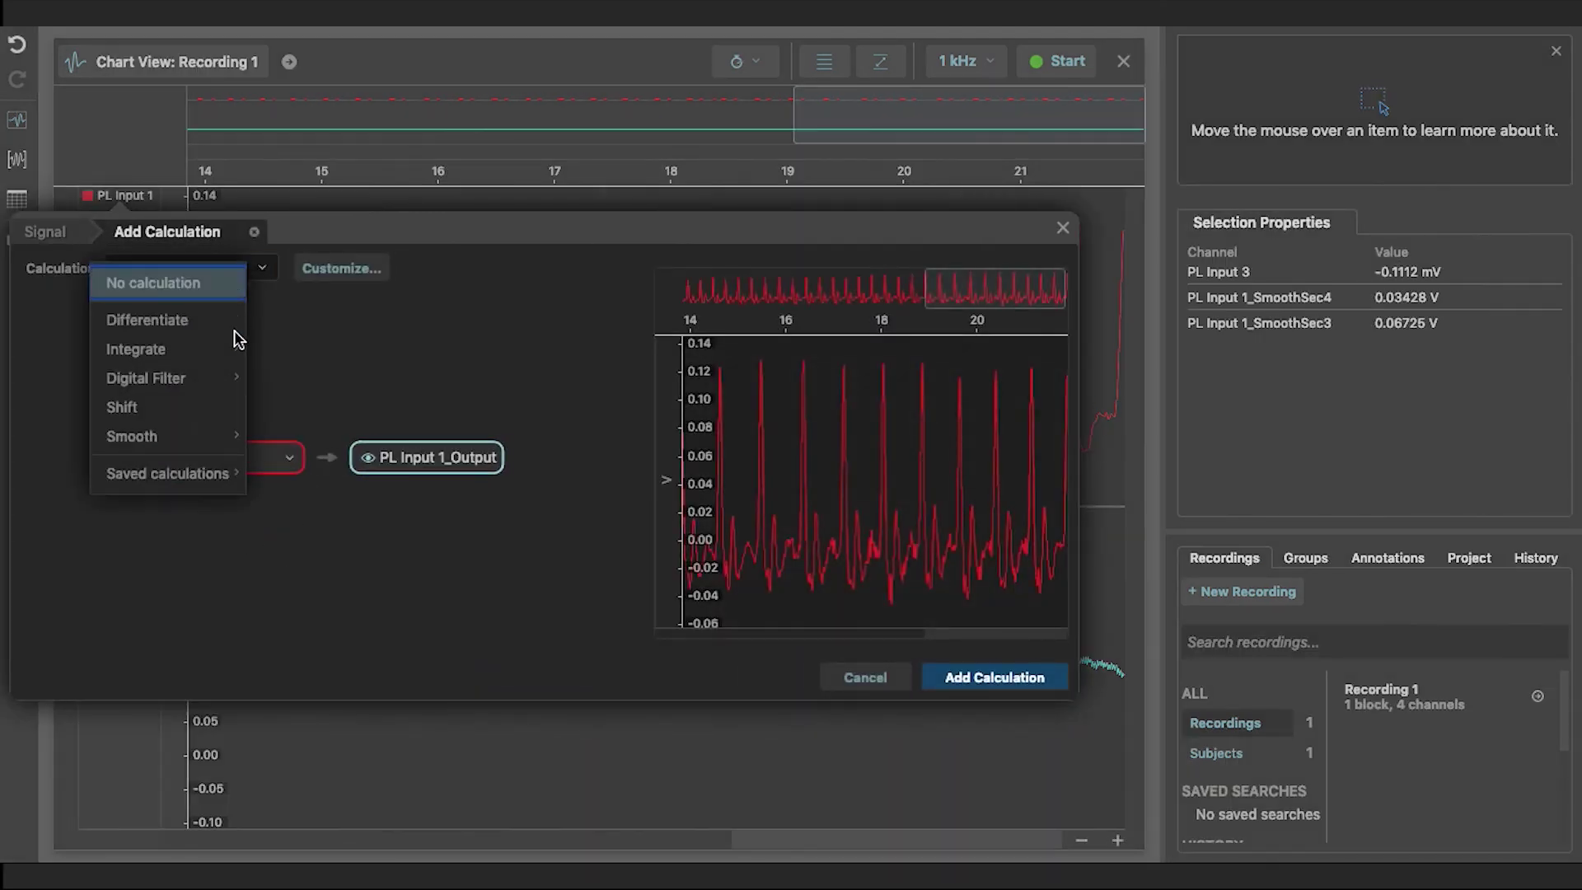
{"action": "mouse_move", "coordinate": [202, 468]}
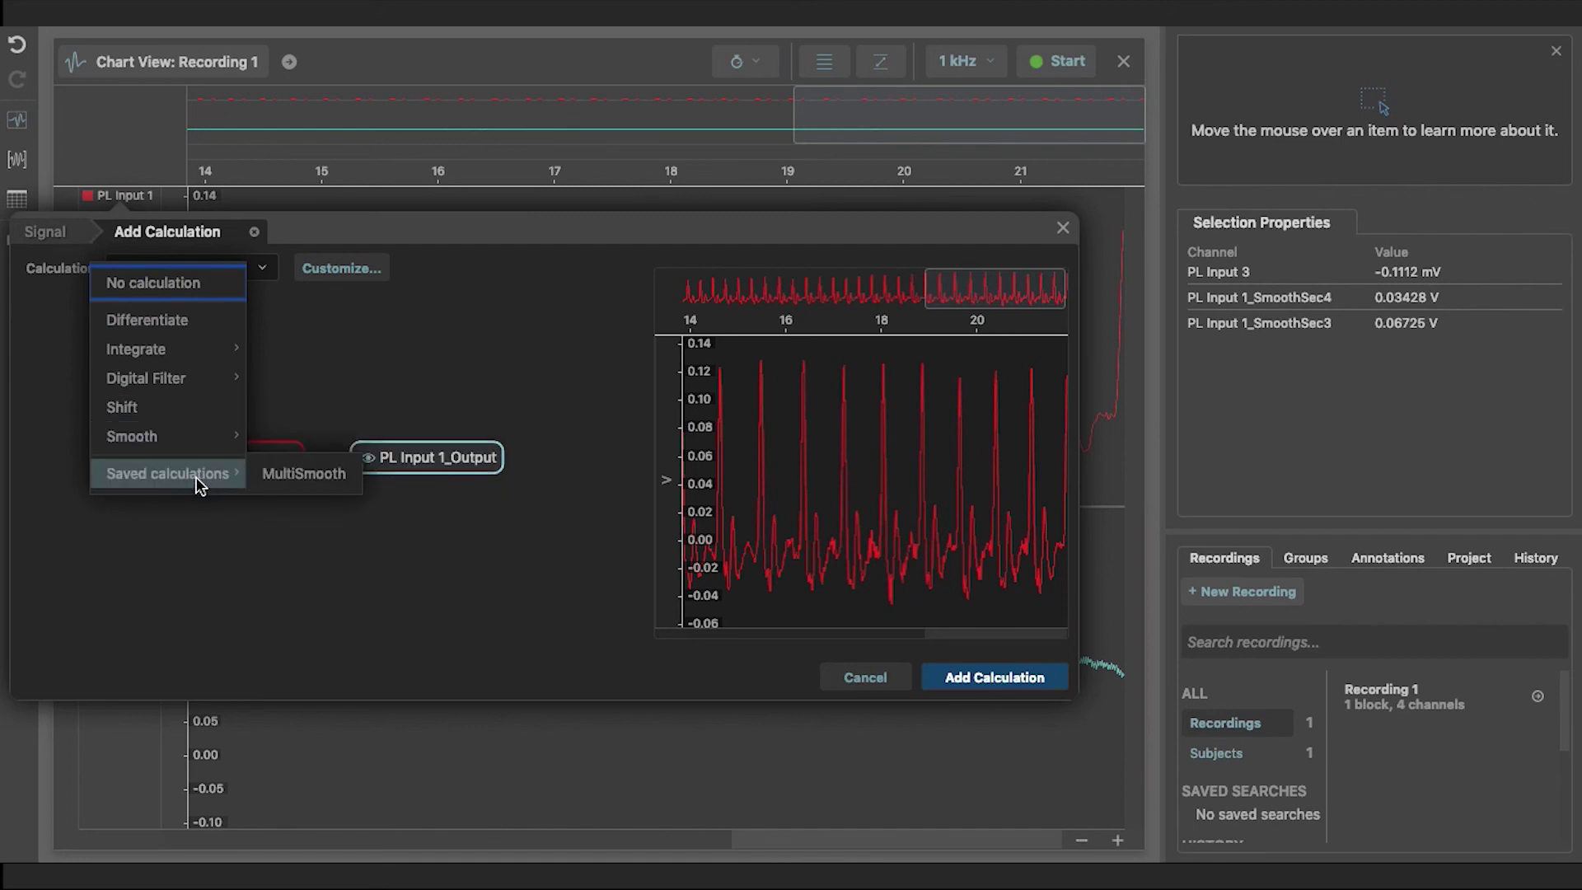
{"action": "left_click", "coordinate": [345, 475]}
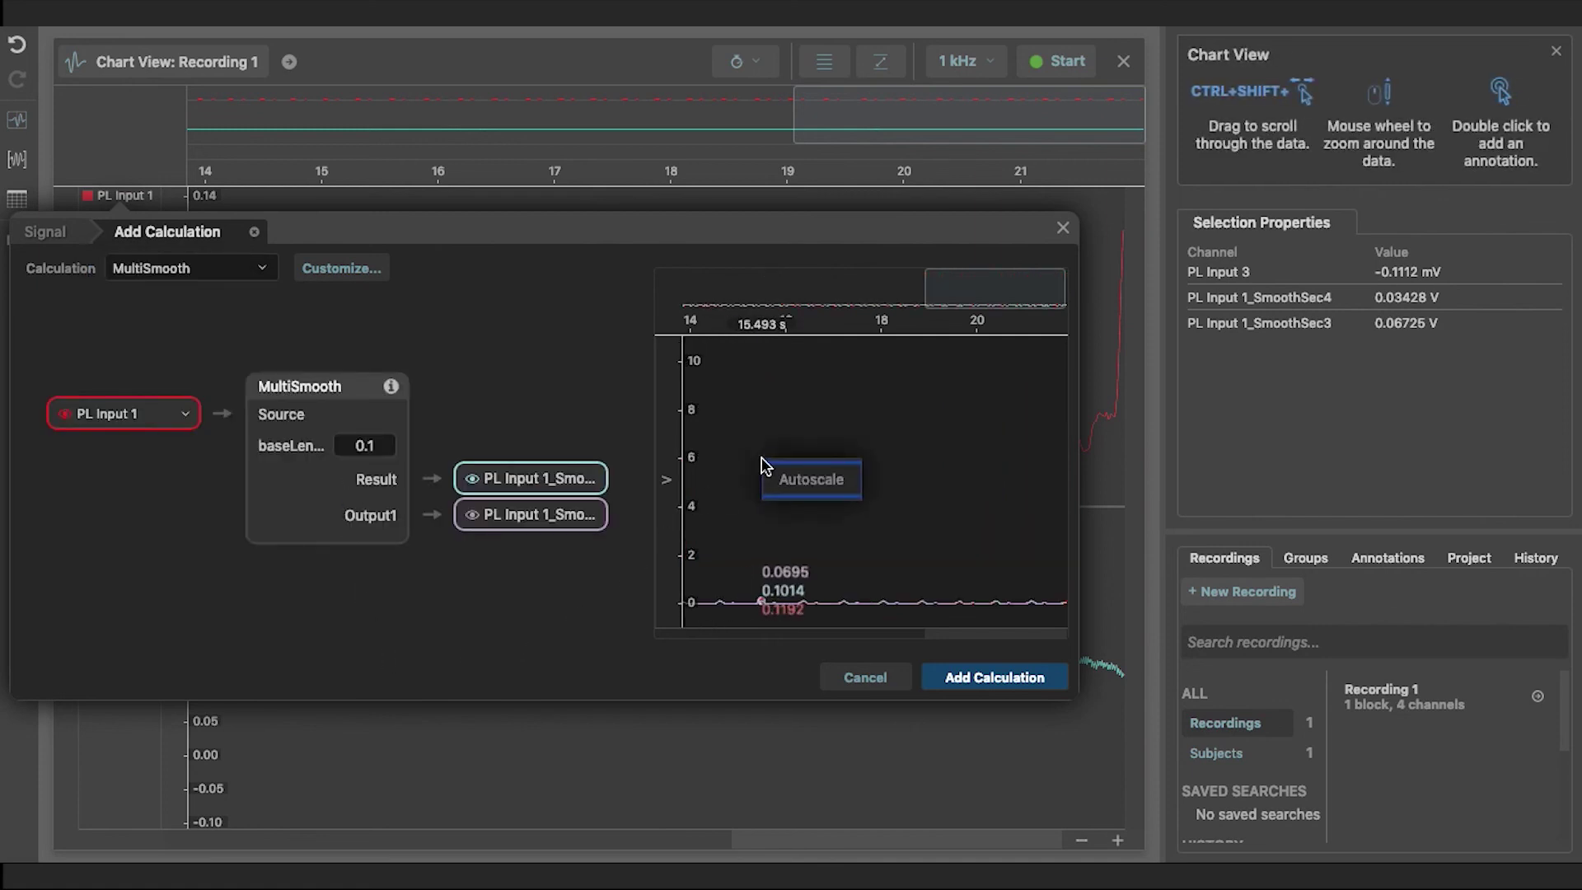
{"action": "left_click", "coordinate": [787, 476]}
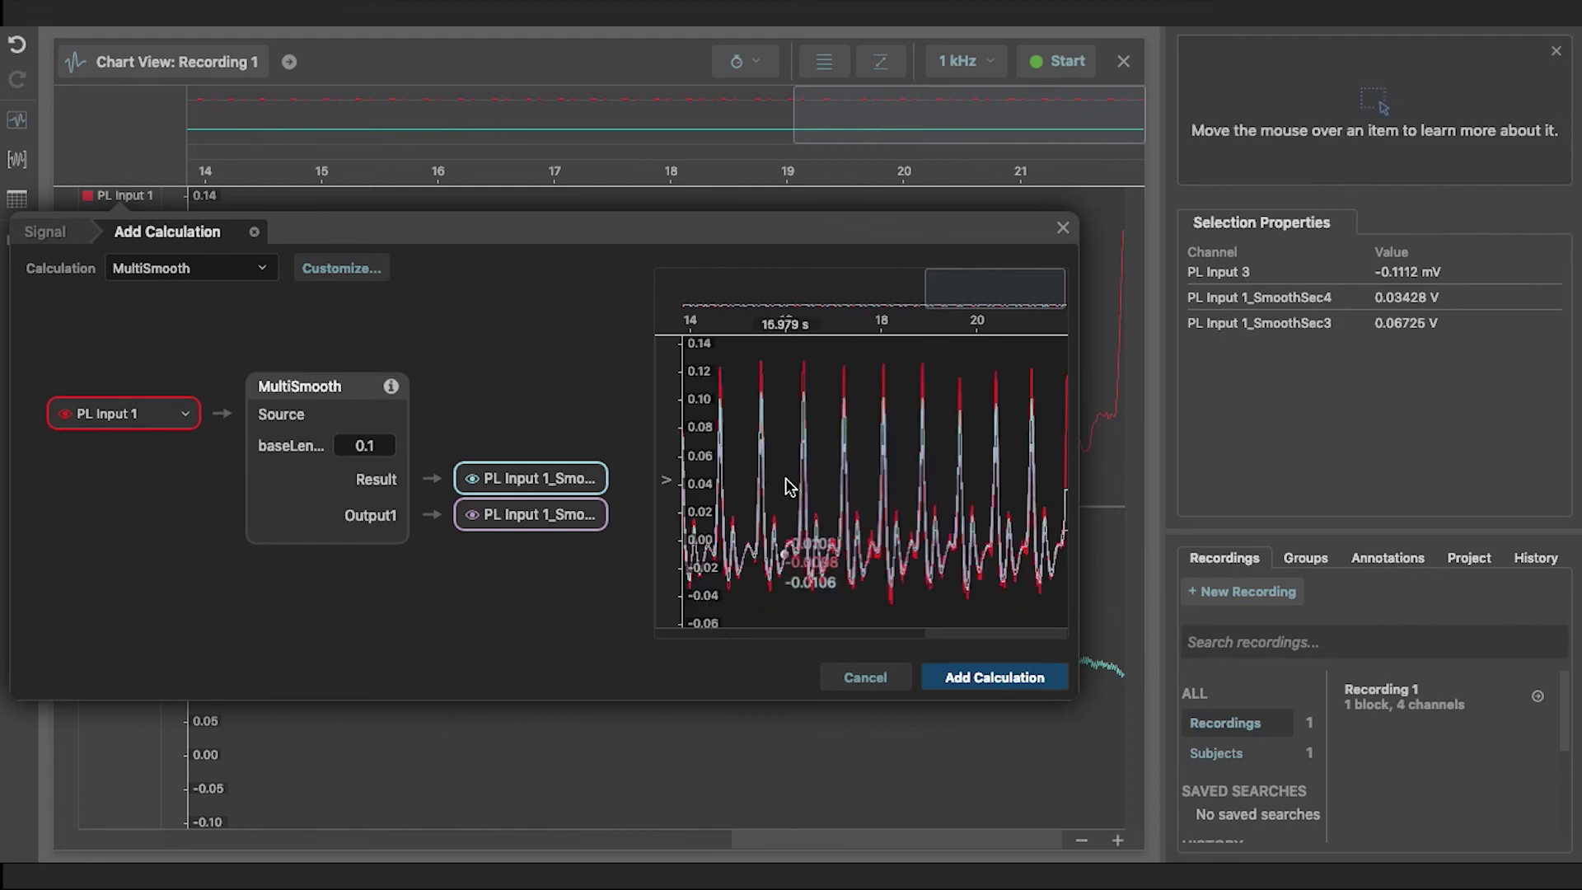
{"action": "scroll", "coordinate": [804, 490], "scroll_direction": "up", "scroll_amount": 3}
{"action": "scroll", "coordinate": [828, 499], "scroll_direction": "up", "scroll_amount": 3}
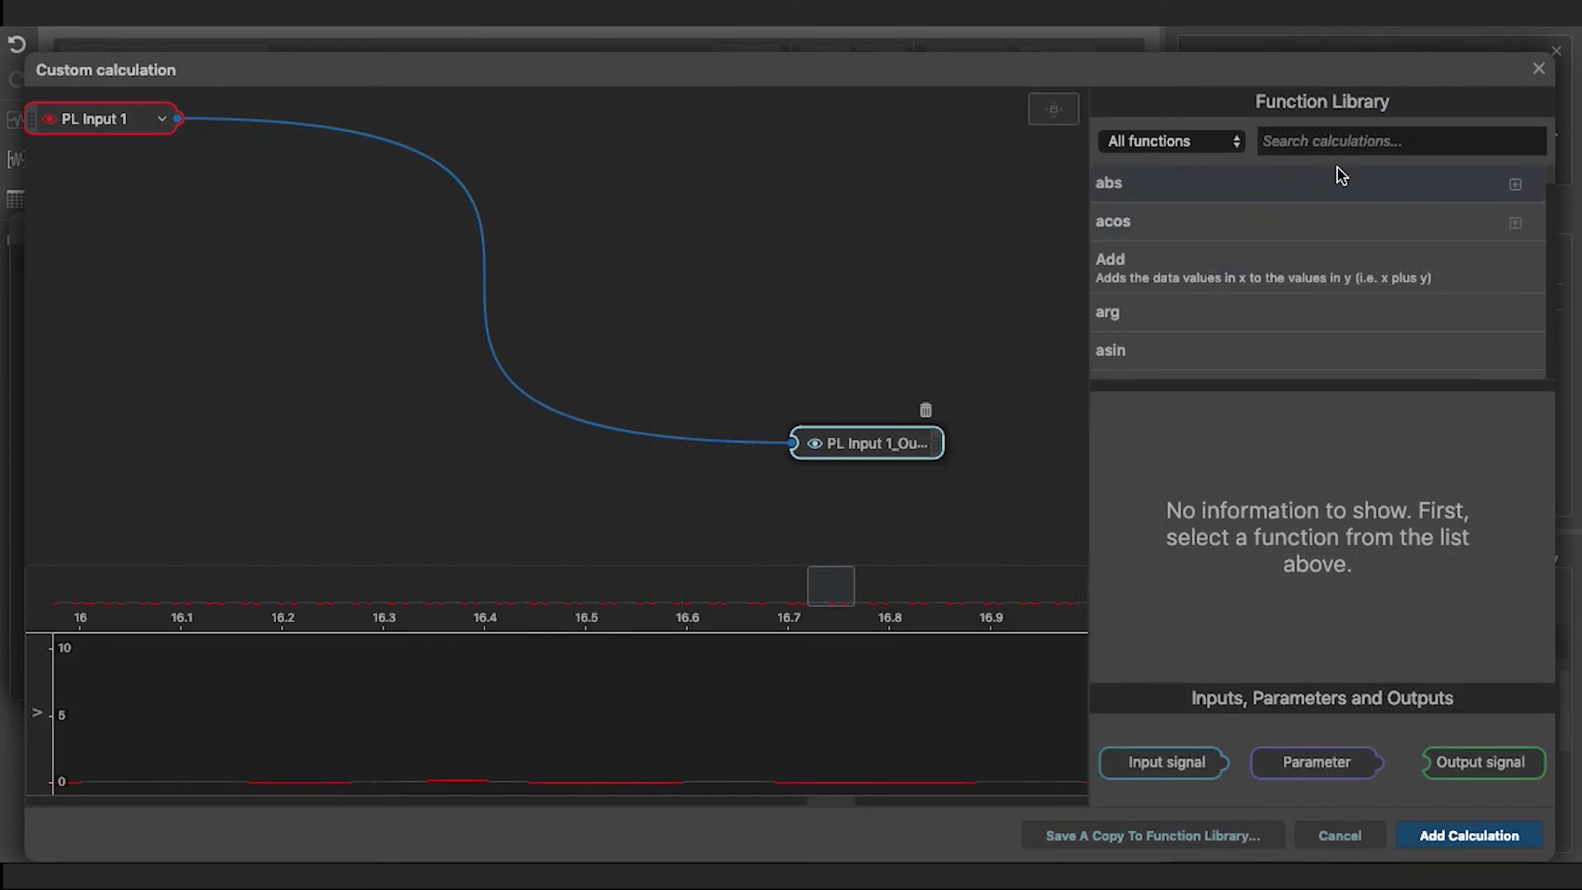
Step: Insert MultiSmooth between PL Input 1 and its output in the custom calculation, and wire Output1 to a new output signal
{"action": "left_click", "coordinate": [1337, 151]}
{"action": "type", "text": "multi"}
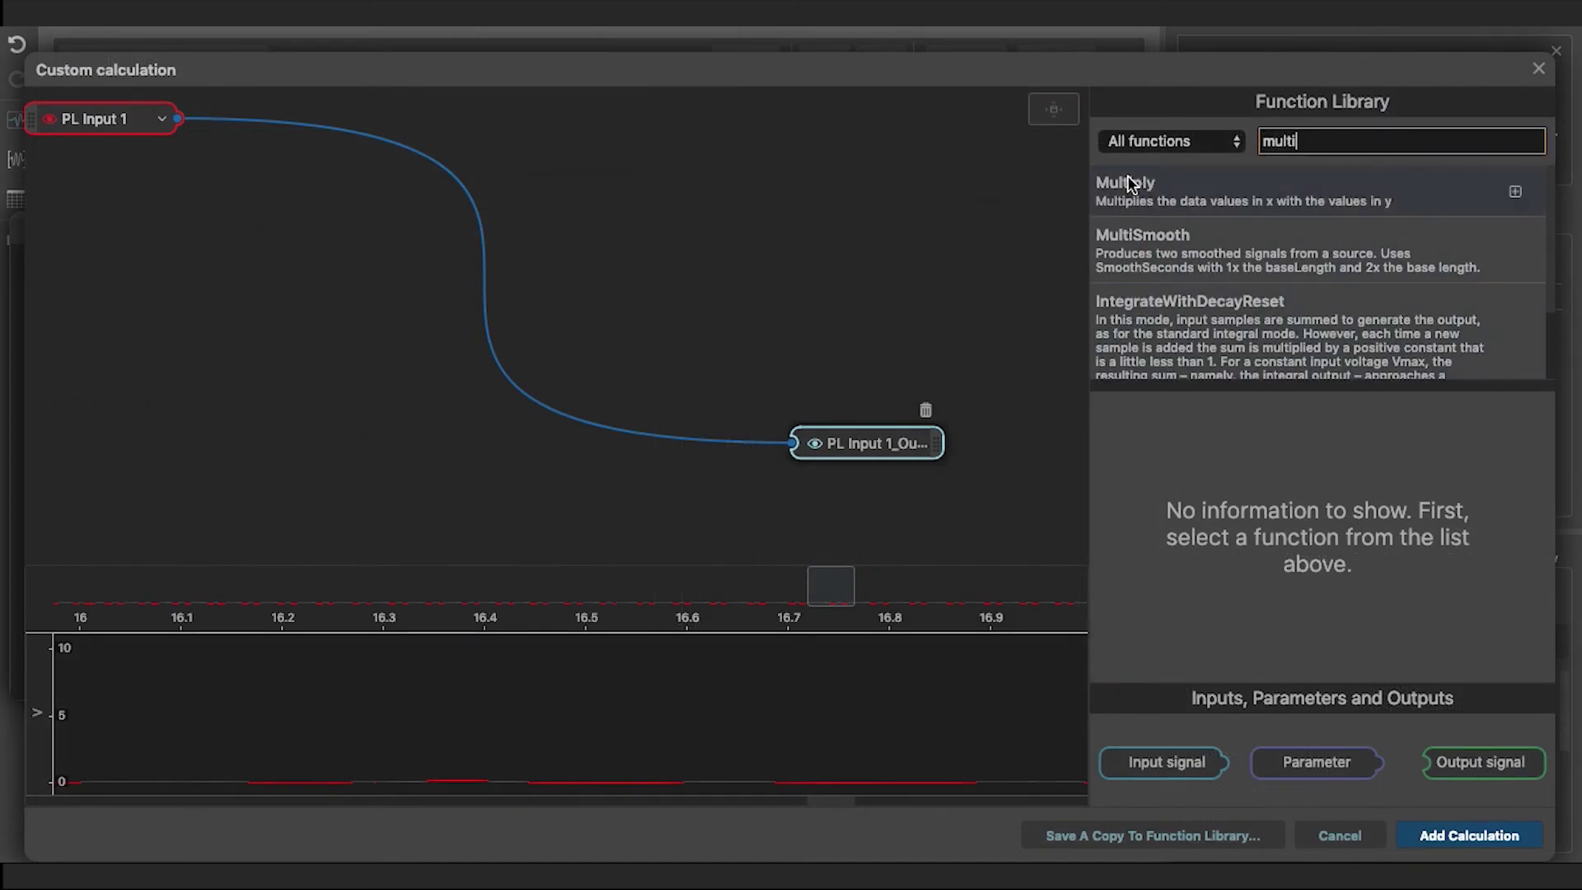
{"action": "left_click_drag", "start_coordinate": [1211, 262], "coordinate": [485, 284]}
{"action": "left_click", "coordinate": [929, 452]}
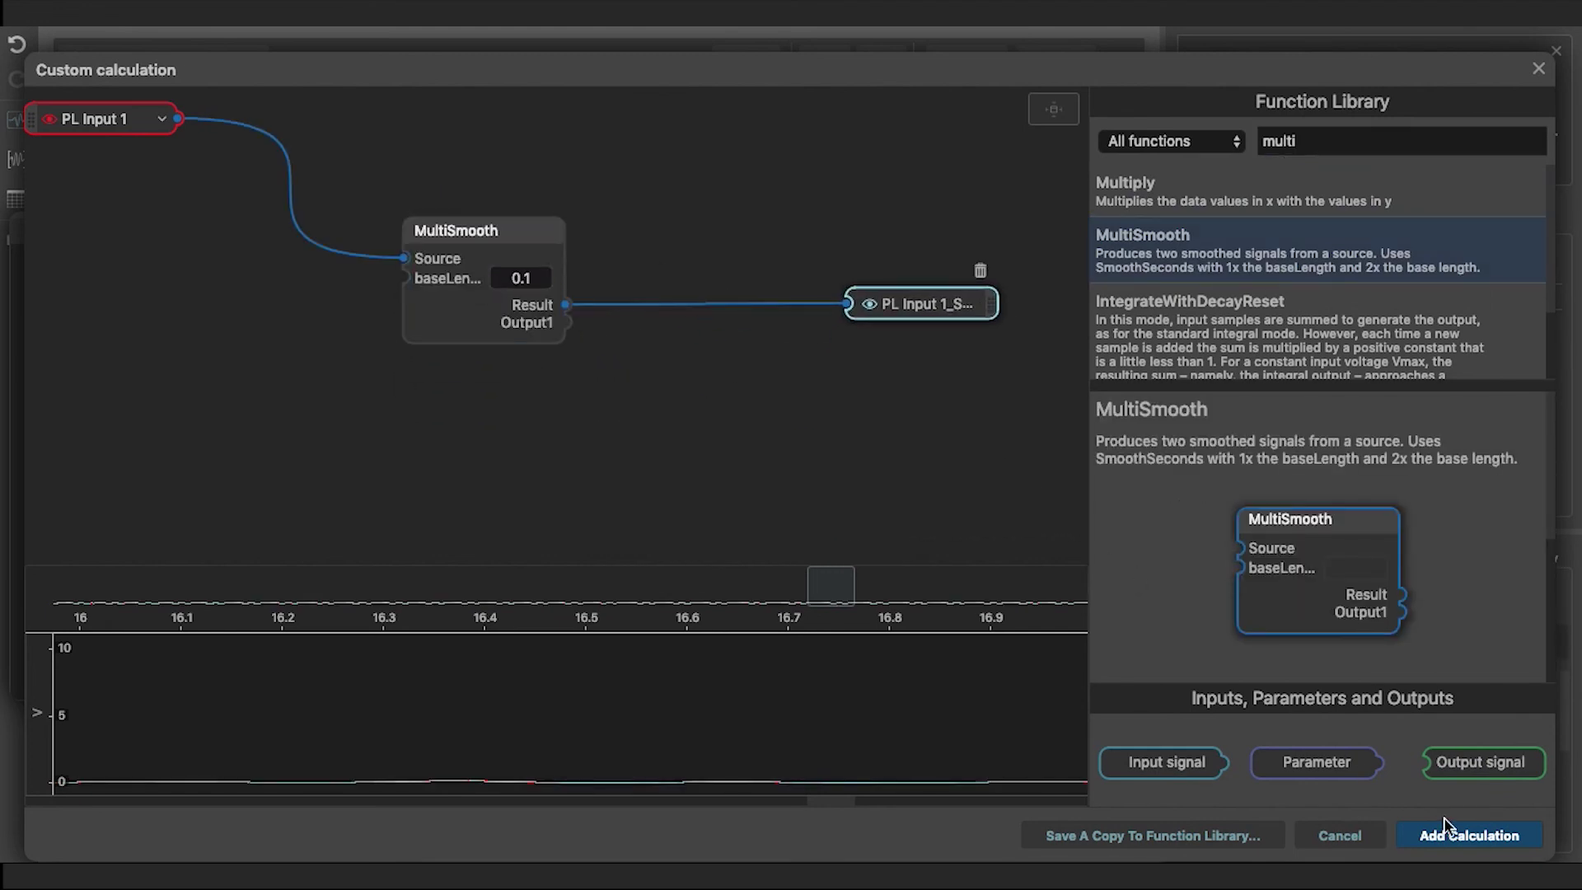
{"action": "left_click_drag", "start_coordinate": [1497, 770], "coordinate": [921, 452]}
{"action": "left_click_drag", "start_coordinate": [569, 324], "coordinate": [849, 455]}
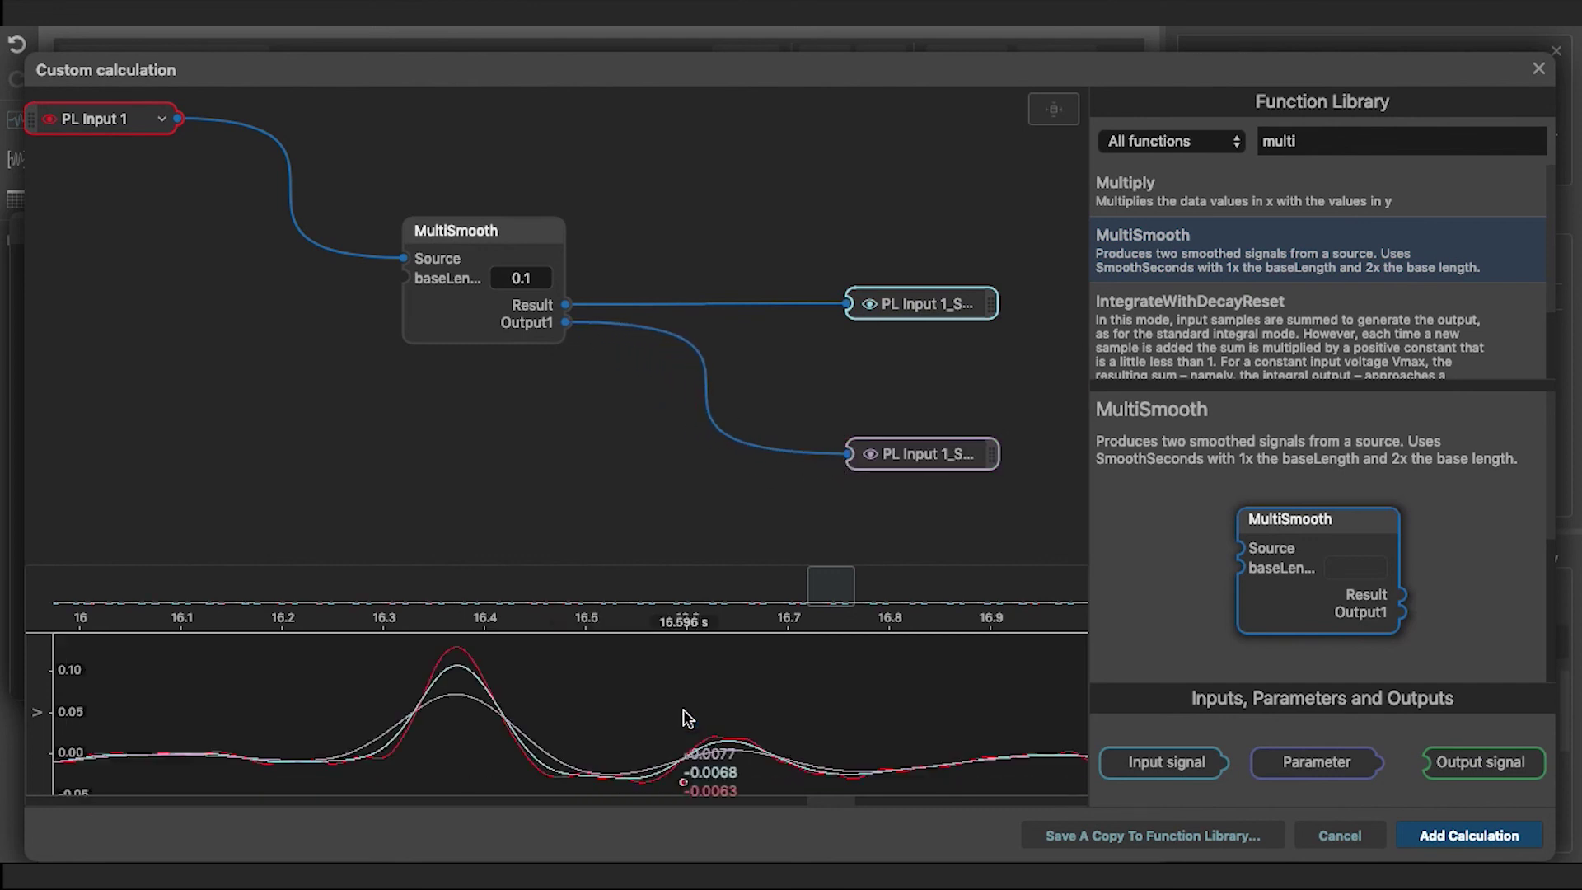
Step: Try a MultiSmooth baseLength of 0.2, and set it to 0.5 for stronger smoothing
{"action": "left_click", "coordinate": [537, 278]}
{"action": "left_click", "coordinate": [536, 278]}
{"action": "key", "text": "BackSpace"}
{"action": "type", "text": "2"}
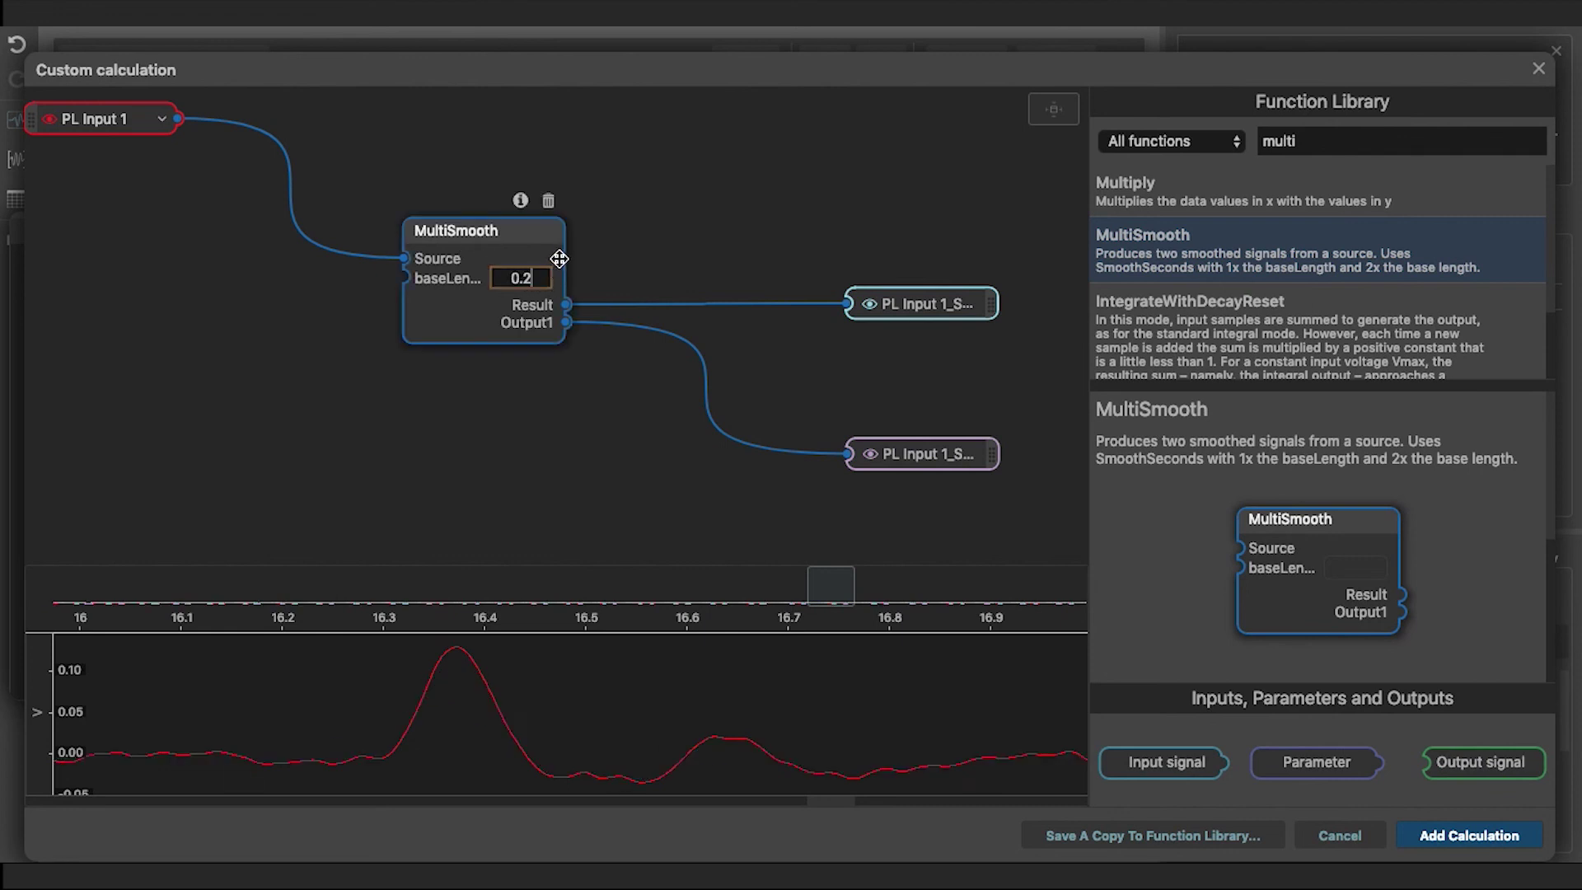
{"action": "key", "text": "BackSpace"}
{"action": "type", "text": "5"}
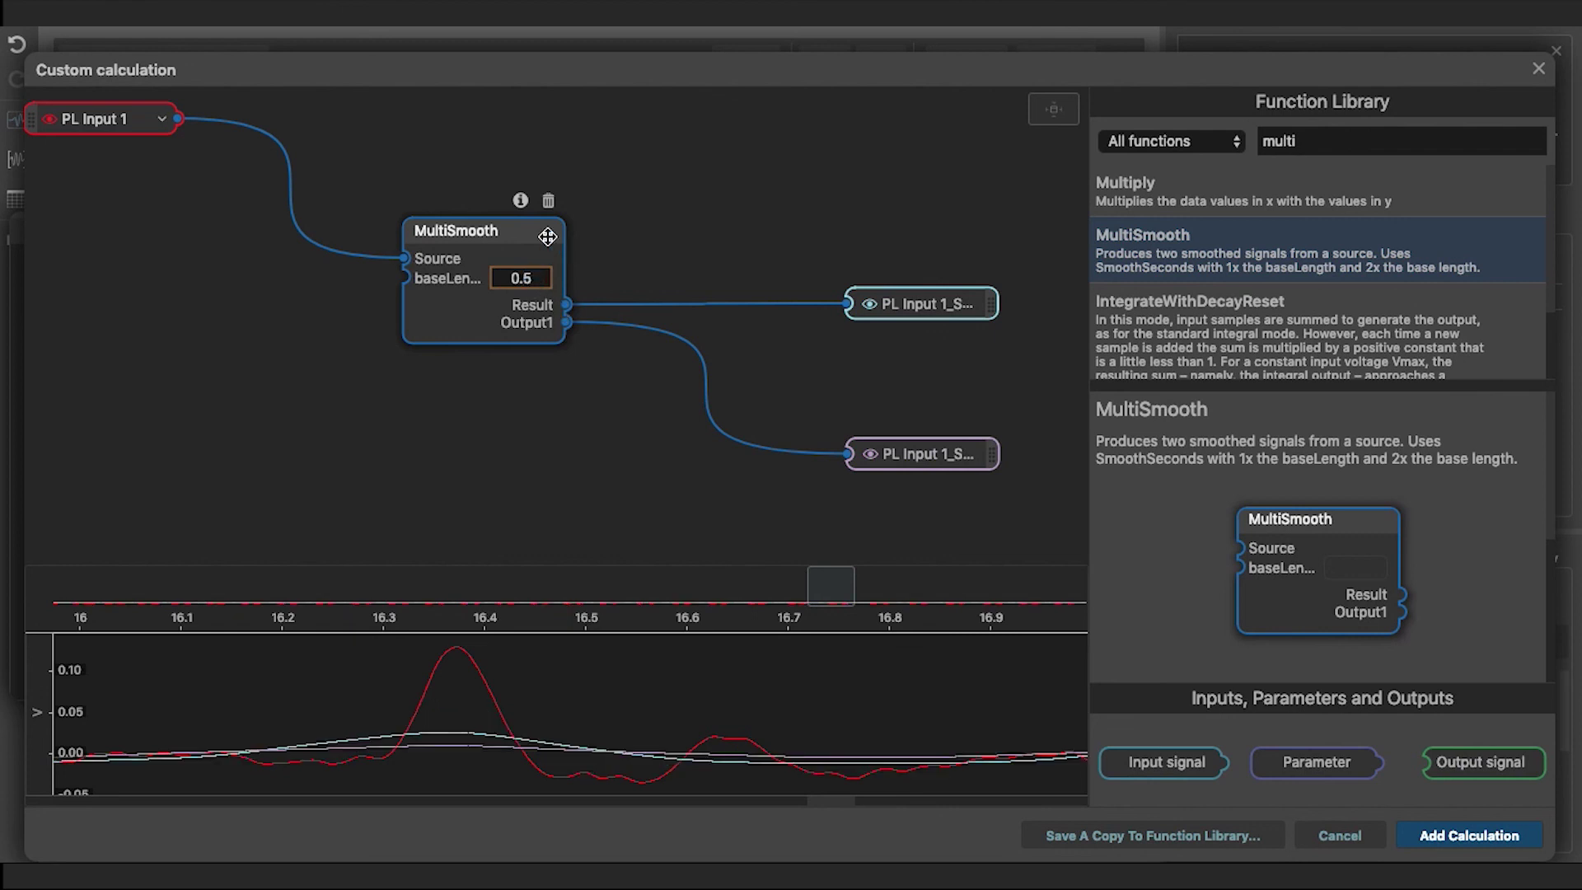
Step: Open the information on the MultiSmooth function to review its inputs, outputs and valid baseLength values
{"action": "left_click", "coordinate": [522, 202]}
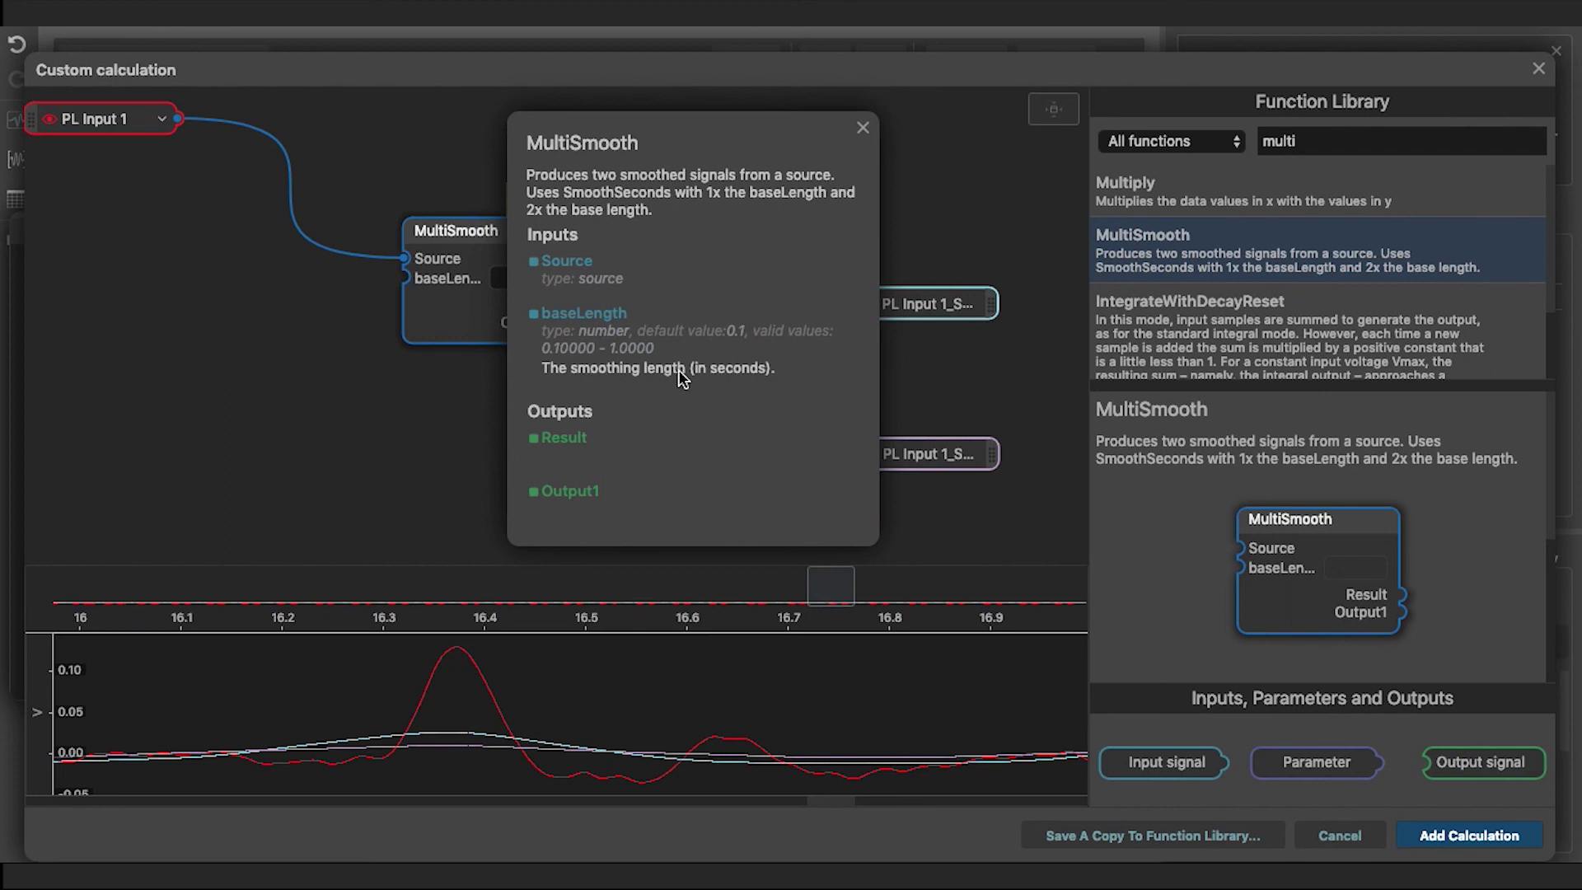
{"action": "key", "text": "super+shift+5"}
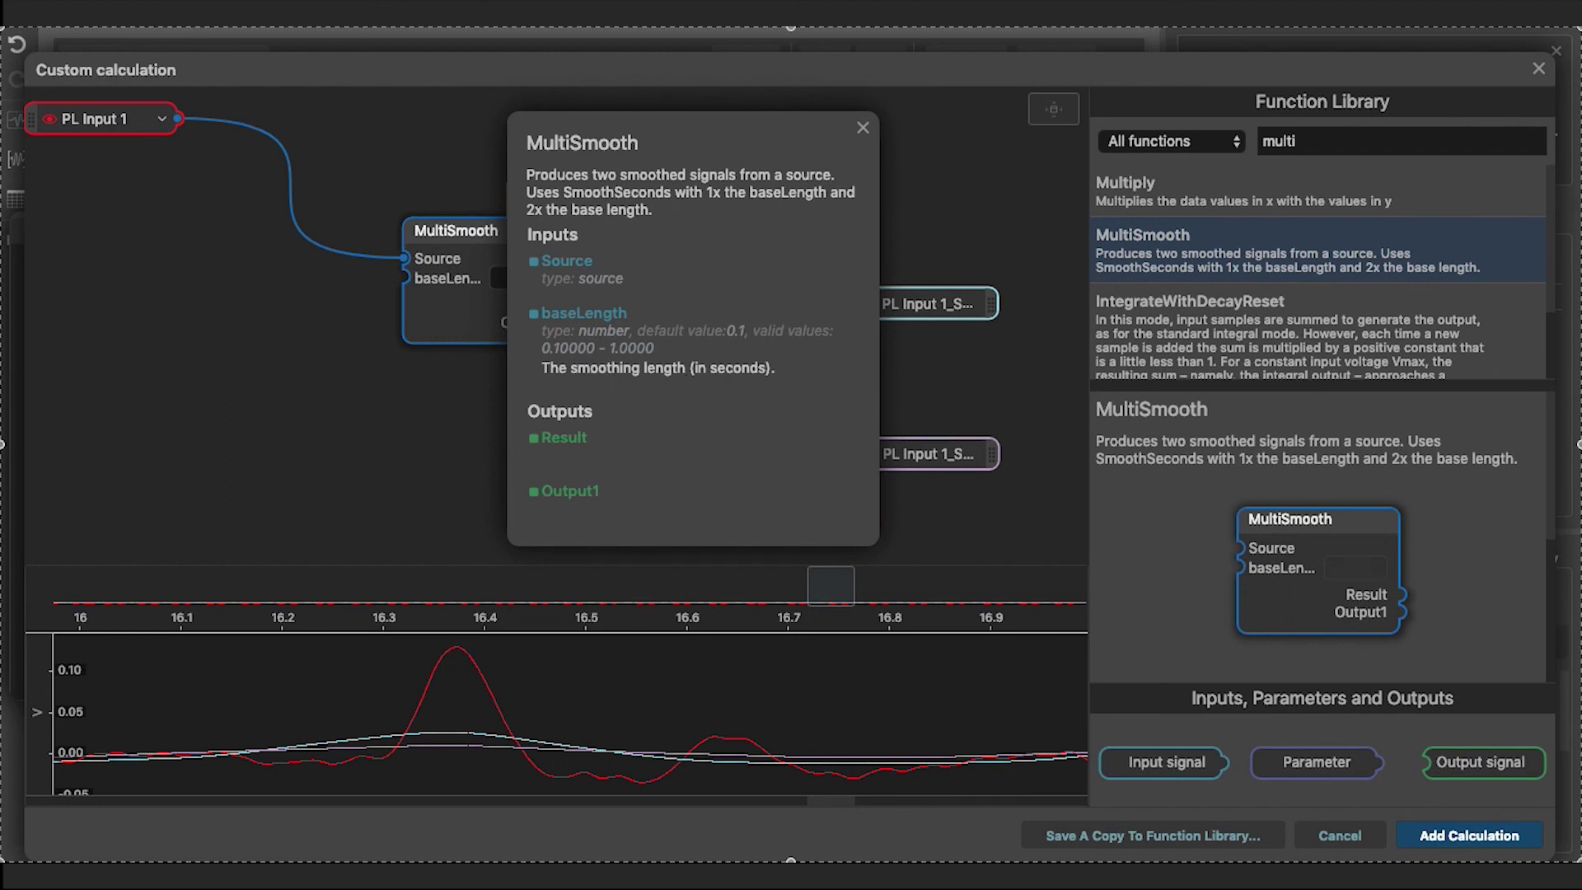